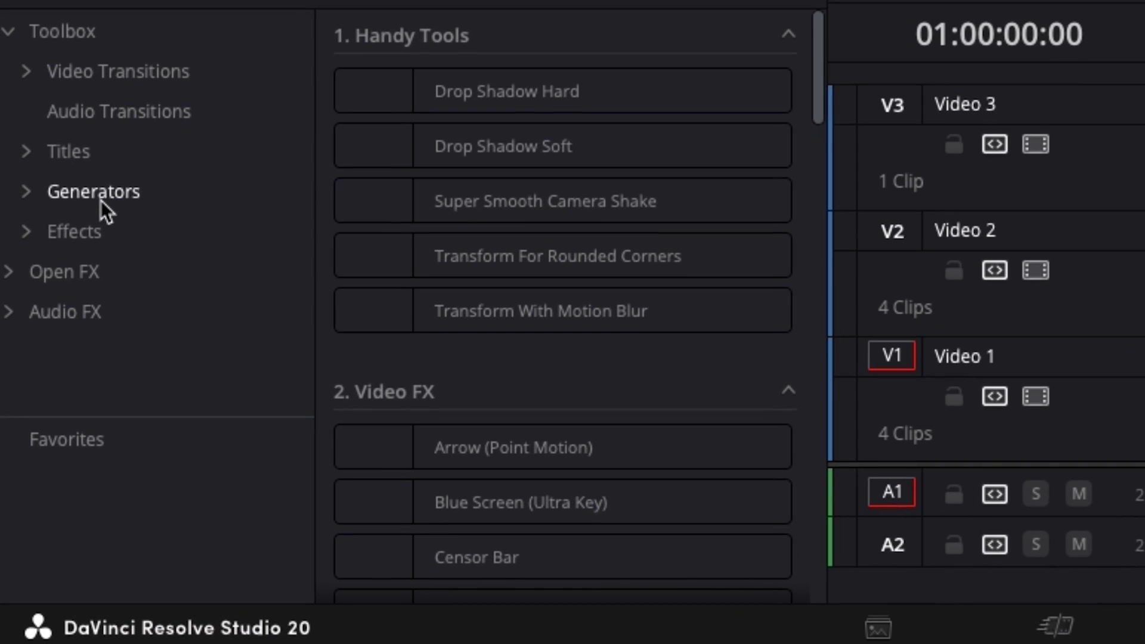
# Expand the Finzar Advanced Essentials effects and look through its Handy Tools, Video FX, Zooms and Screen + Camera FX categories.
pyautogui.click(23, 231)
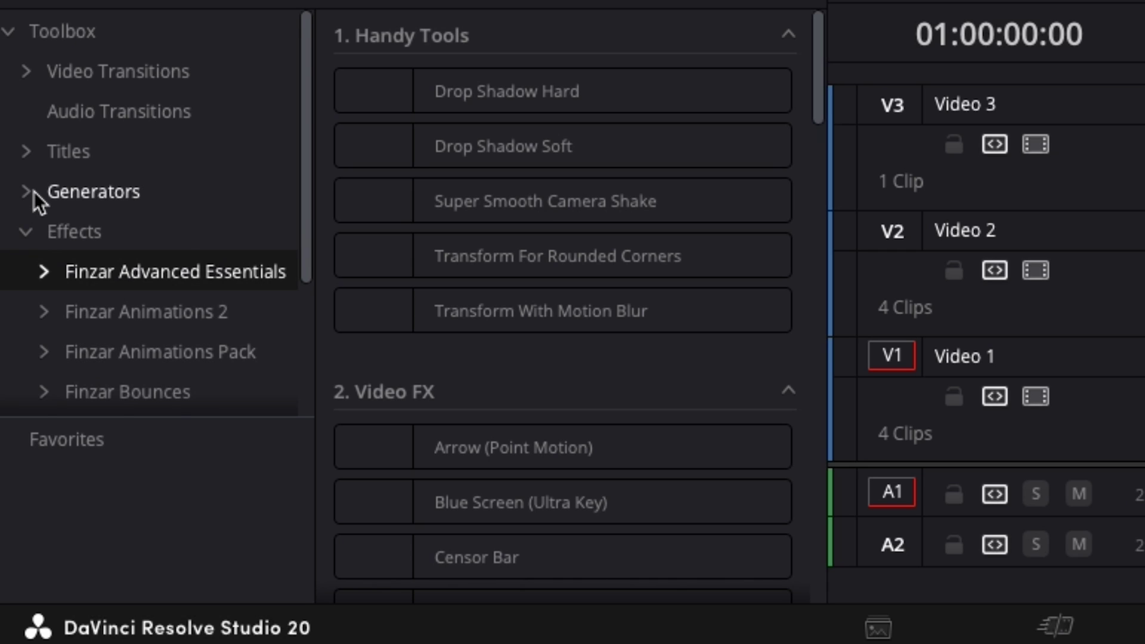
pyautogui.scroll(-3, 34, 191)
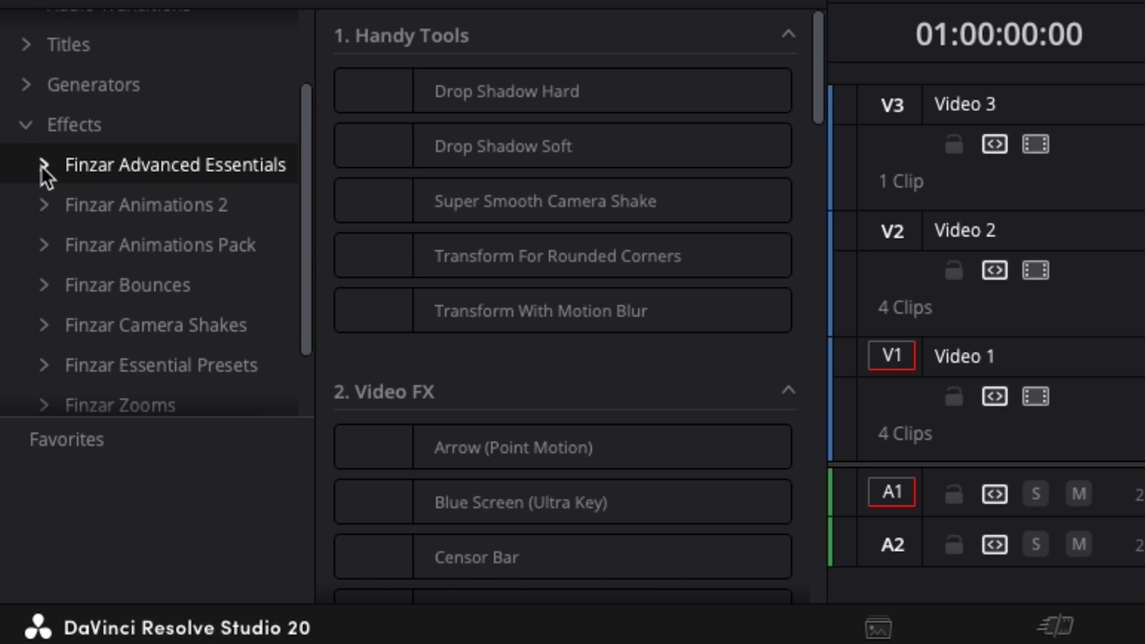
pyautogui.click(41, 166)
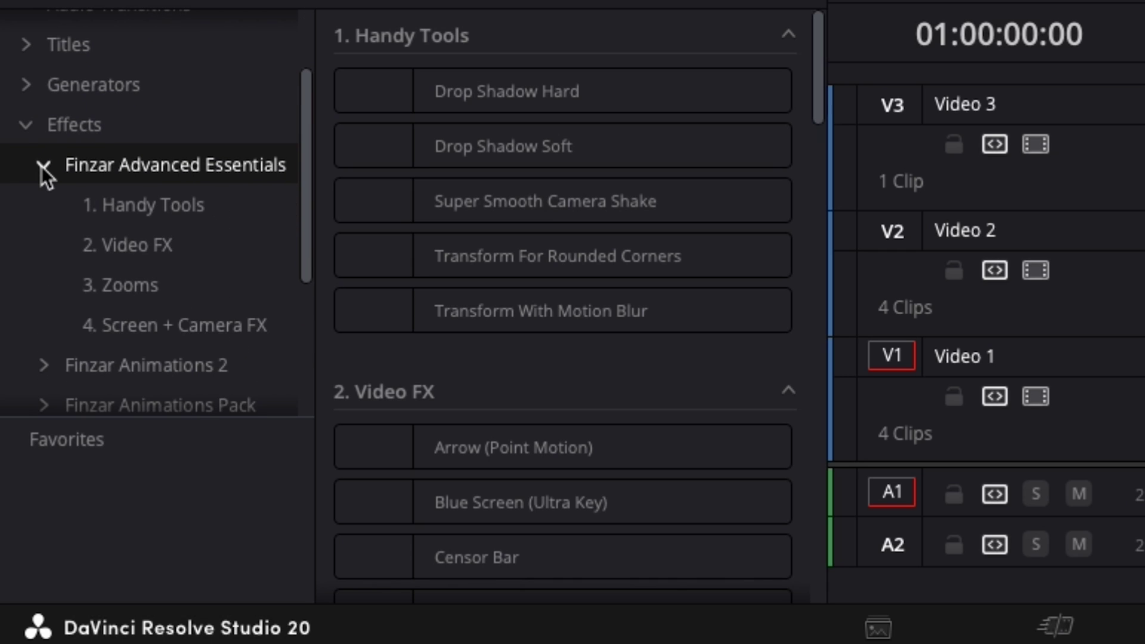
pyautogui.click(111, 203)
pyautogui.scroll(-2, 109, 201)
pyautogui.click(109, 176)
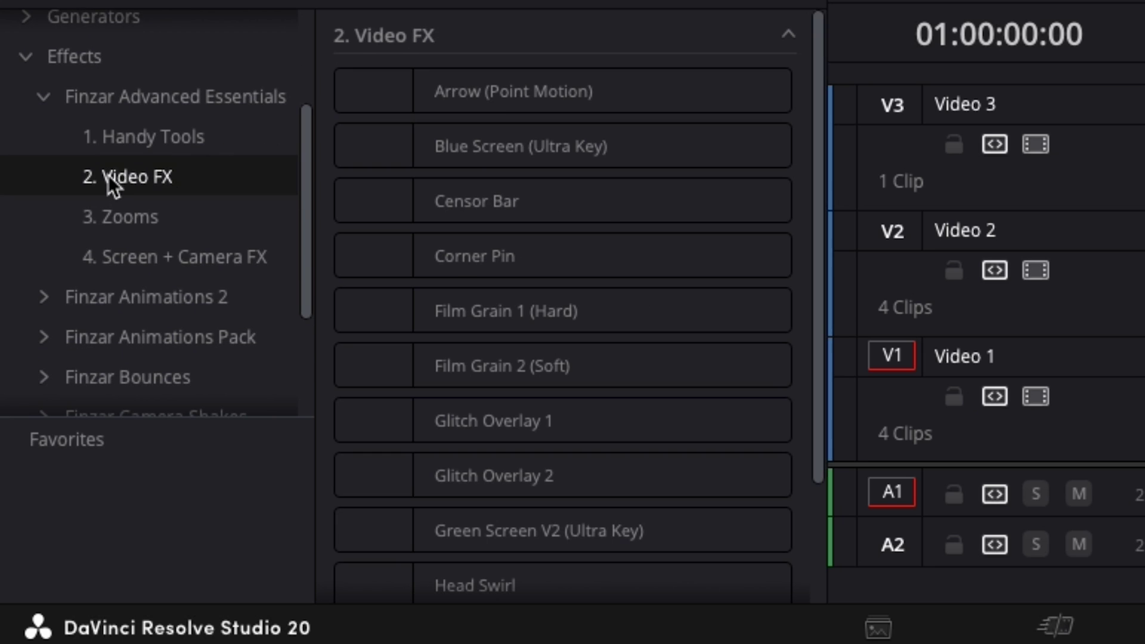
pyautogui.click(99, 216)
pyautogui.click(99, 262)
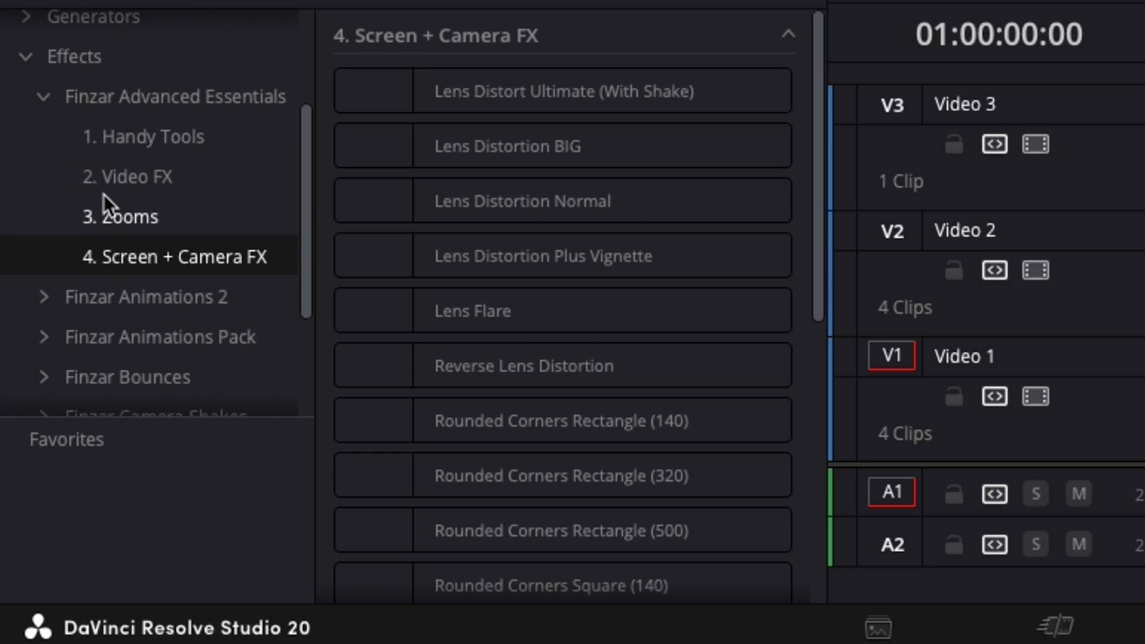
pyautogui.click(104, 142)
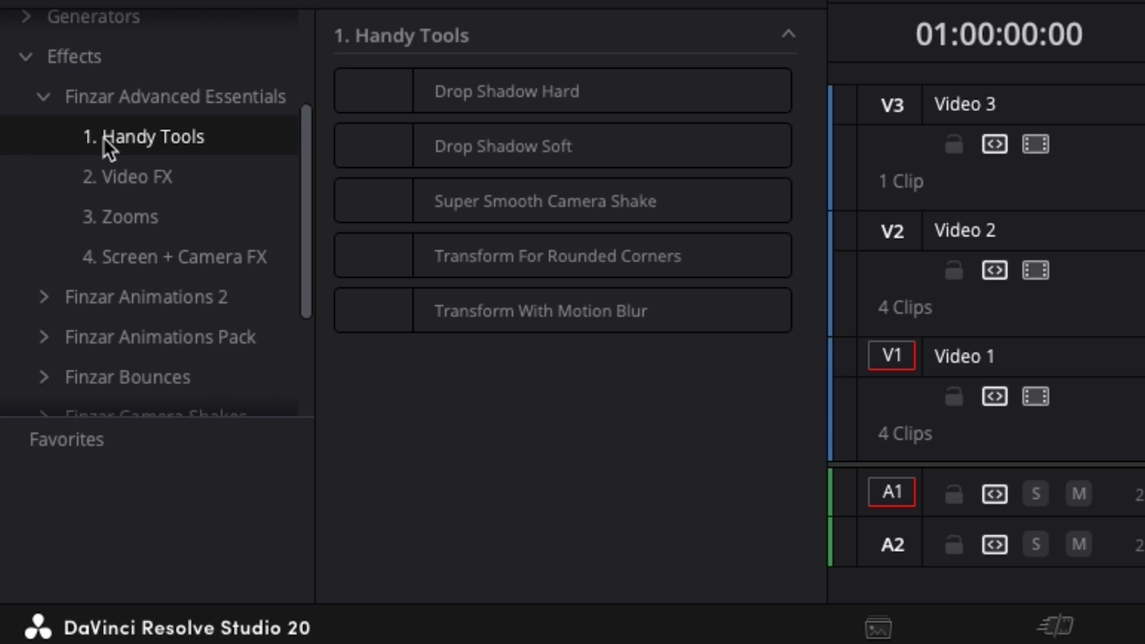
# Apply Drop Shadow Hard and Super Smooth Camera Shake to the blank character clip on Video 2, and play back the result.
pyautogui.moveTo(409, 93); pyautogui.dragTo(1144, 282)
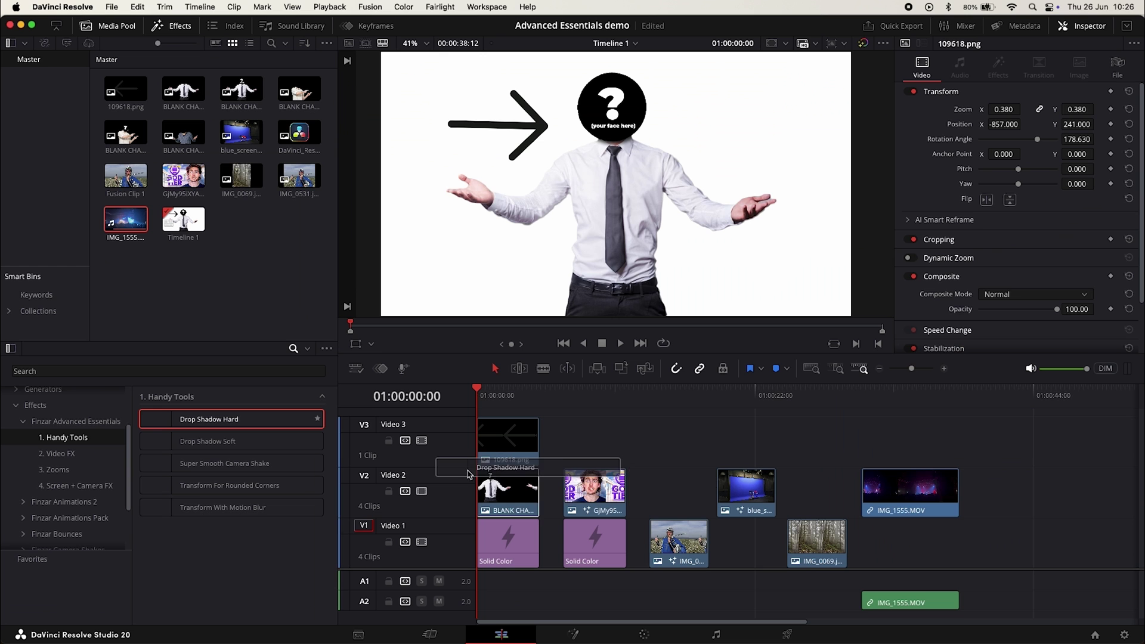
pyautogui.moveTo(499, 495); pyautogui.dragTo(500, 495)
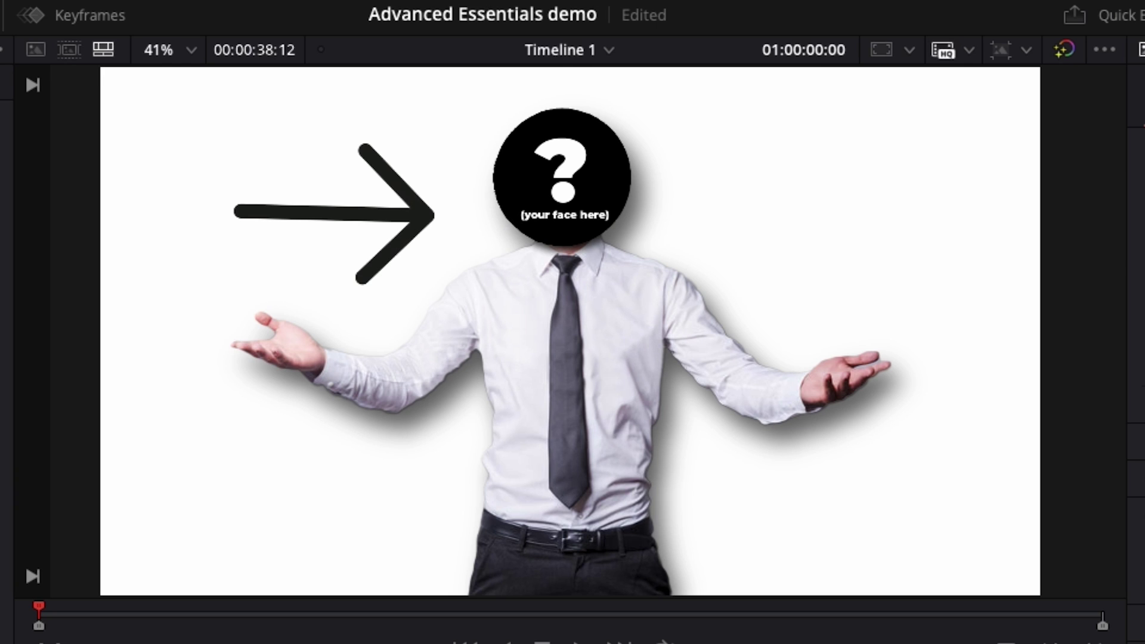
pyautogui.moveTo(224, 463); pyautogui.dragTo(508, 487)
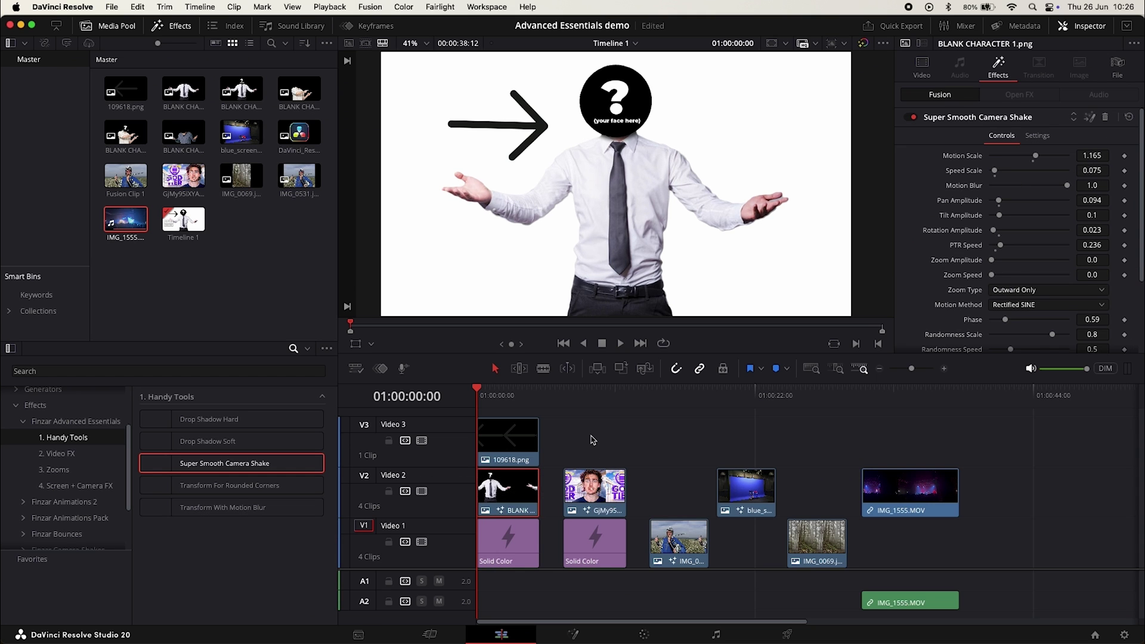
pyautogui.press('space')
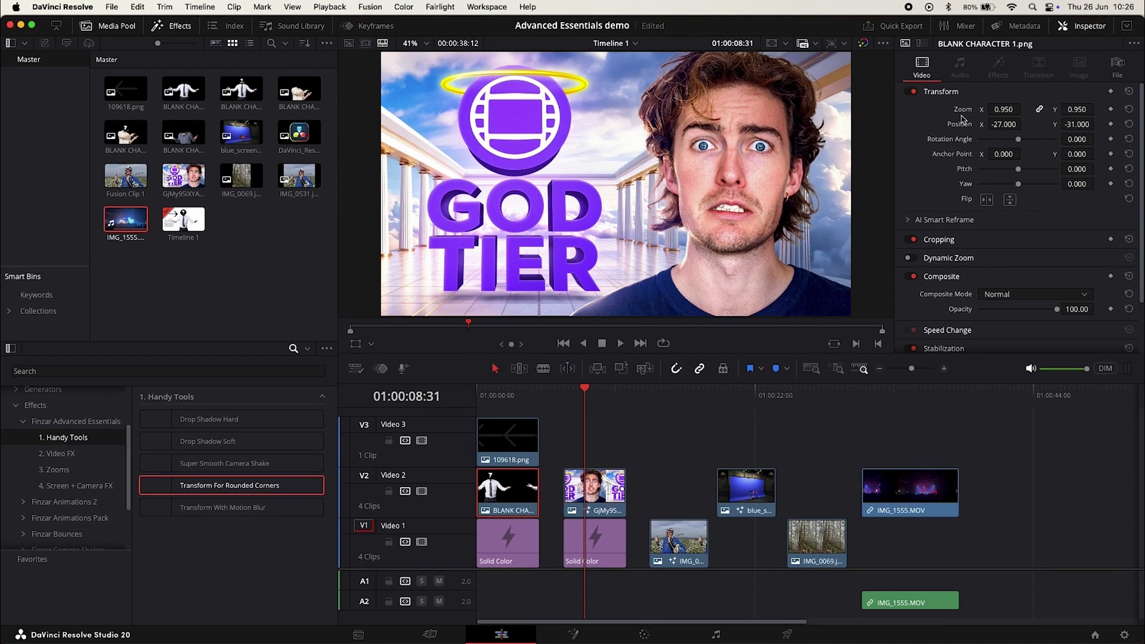
# Round the corners of the thumbnail clip on Video 2 by raising the Edge Rounding of its Transform For Rounded Corners effect.
pyautogui.click(608, 484)
pyautogui.click(1006, 70)
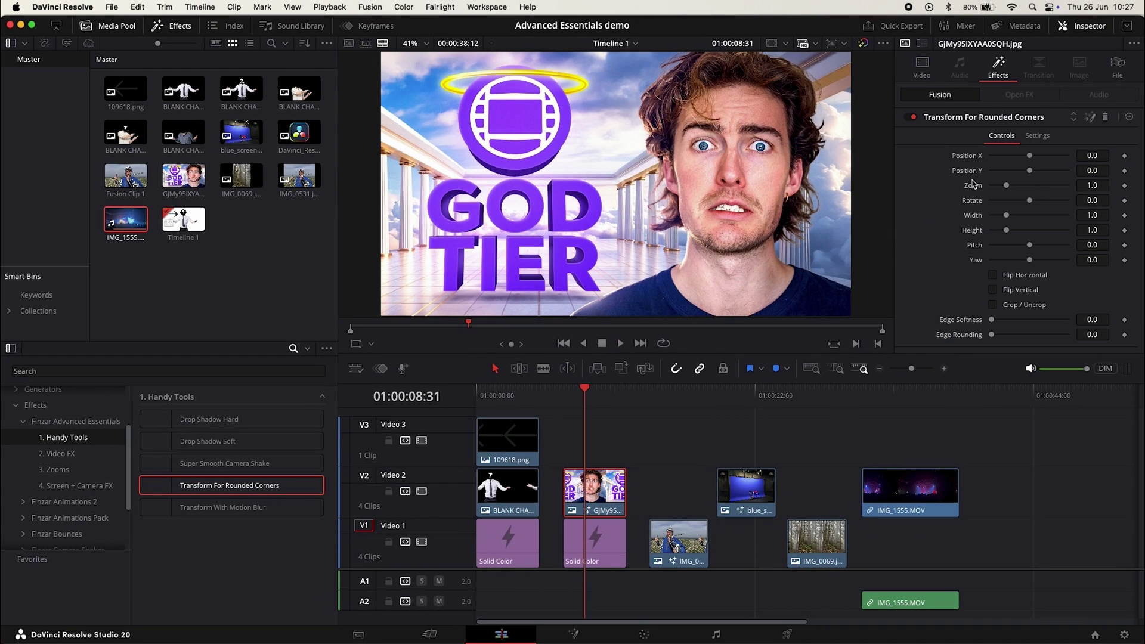
pyautogui.moveTo(993, 337); pyautogui.dragTo(1001, 339)
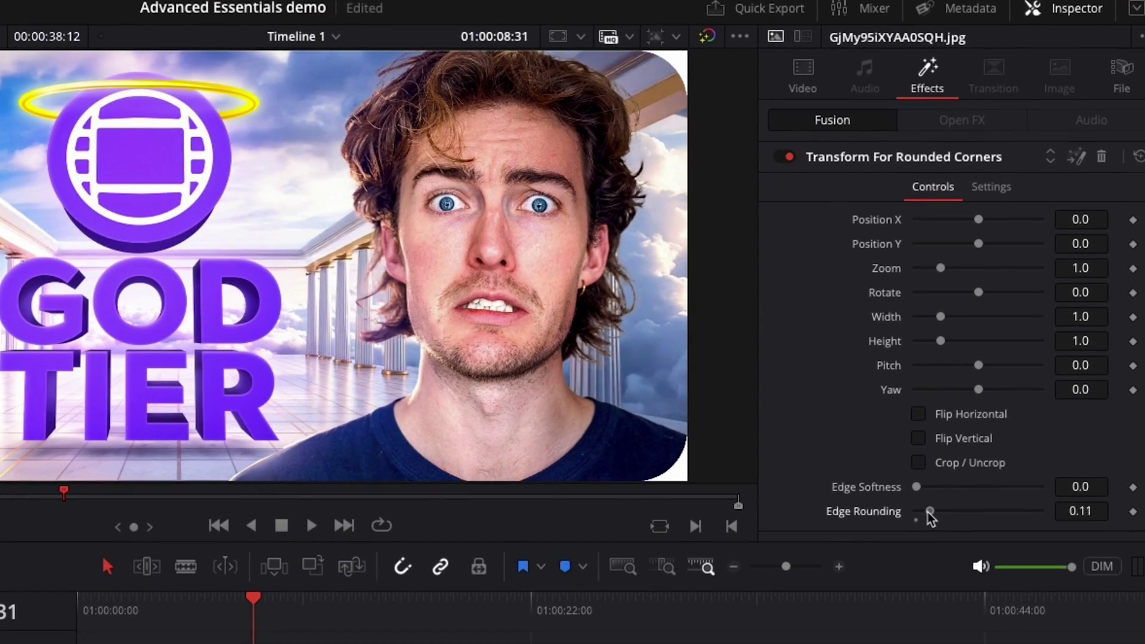
pyautogui.moveTo(929, 518); pyautogui.dragTo(954, 511)
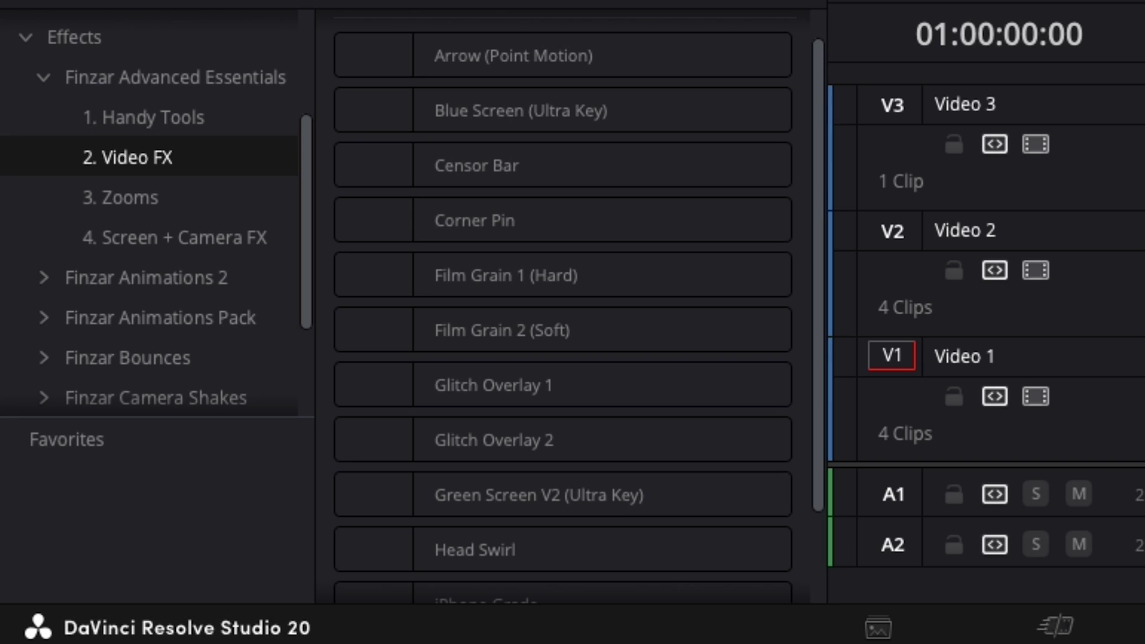
# Apply the Arrow (Point Motion) effect to the arrow clip 109618.png on Video 3 and play back its animation.
pyautogui.moveTo(584, 64); pyautogui.dragTo(1144, 138)
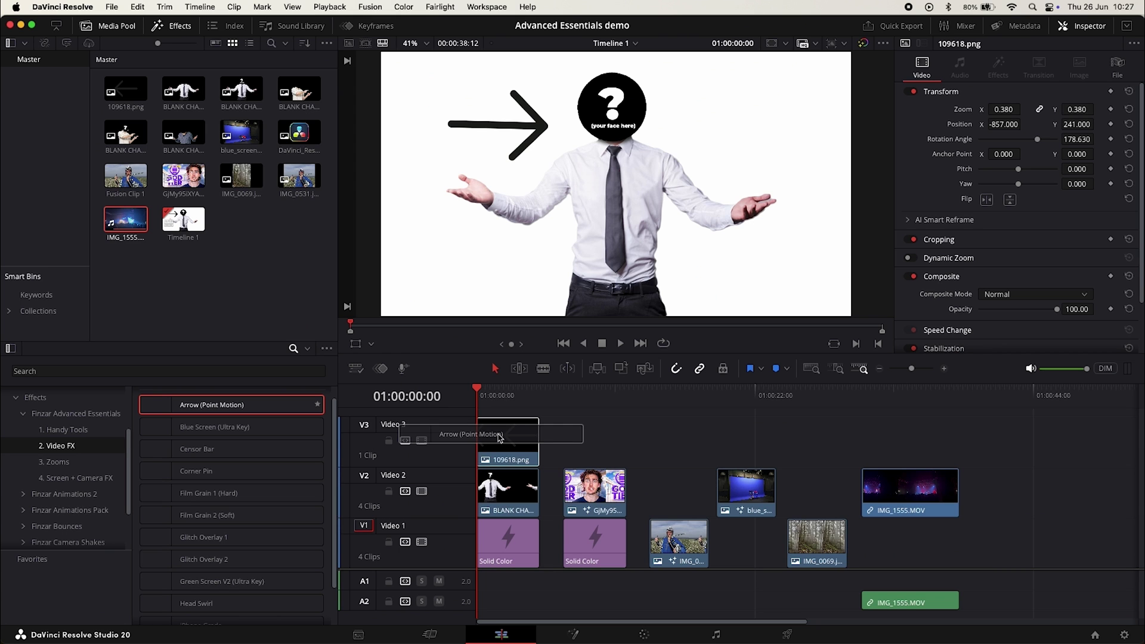
pyautogui.moveTo(500, 437); pyautogui.dragTo(500, 437)
pyautogui.press('space')
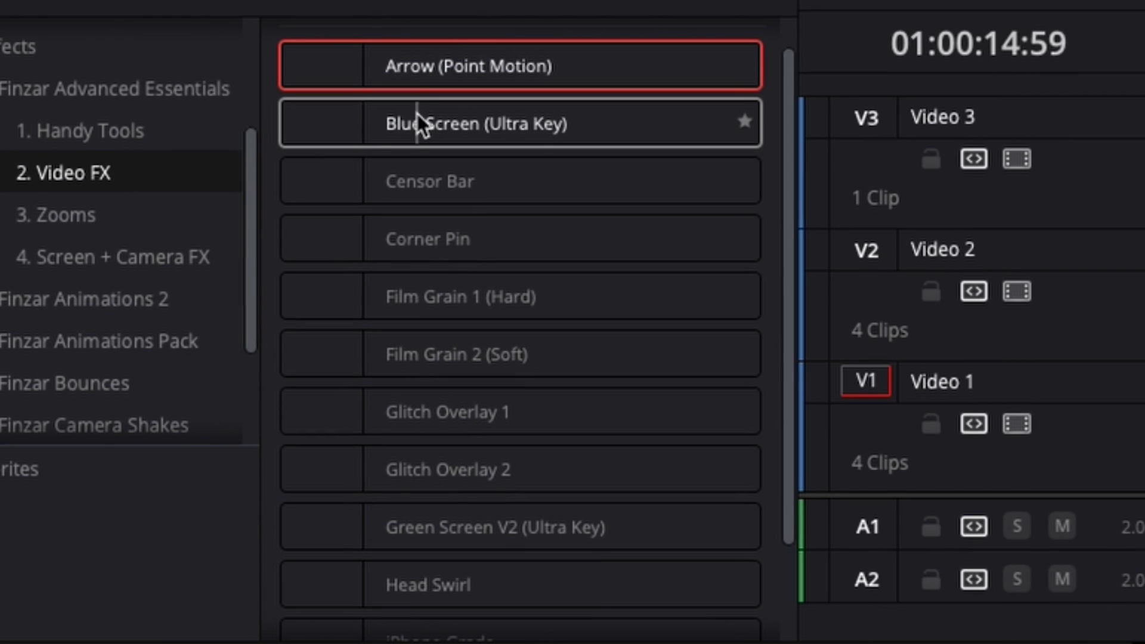
# Apply the Blue Screen (Ultra Key) effect to the blue screen studio clip on Video 2, above the knight image.
pyautogui.click(158, 434)
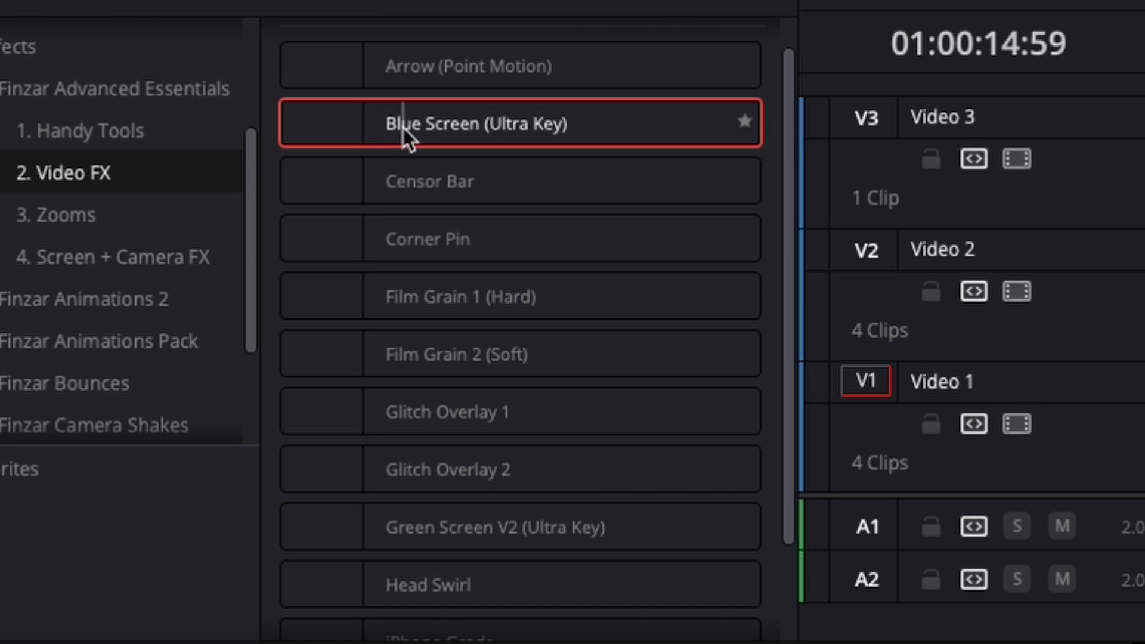
pyautogui.moveTo(403, 127); pyautogui.dragTo(694, 501)
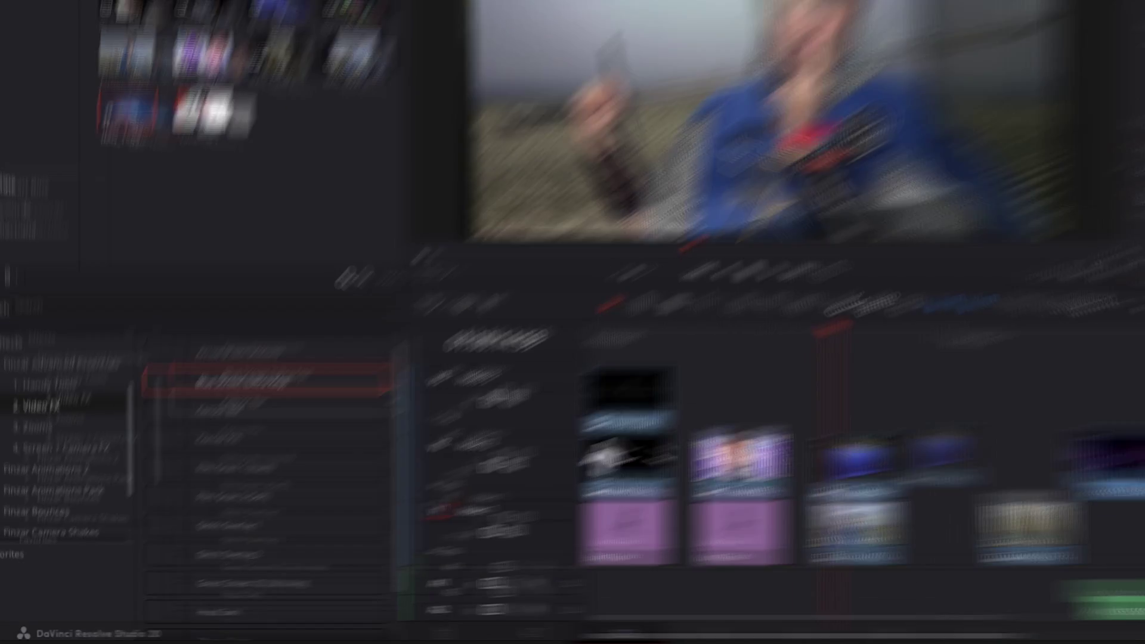
# Use the Censor Bar effect on IMG_0531.jpeg and reposition the pixelated bar with its Center X and Y values.
pyautogui.click(214, 455)
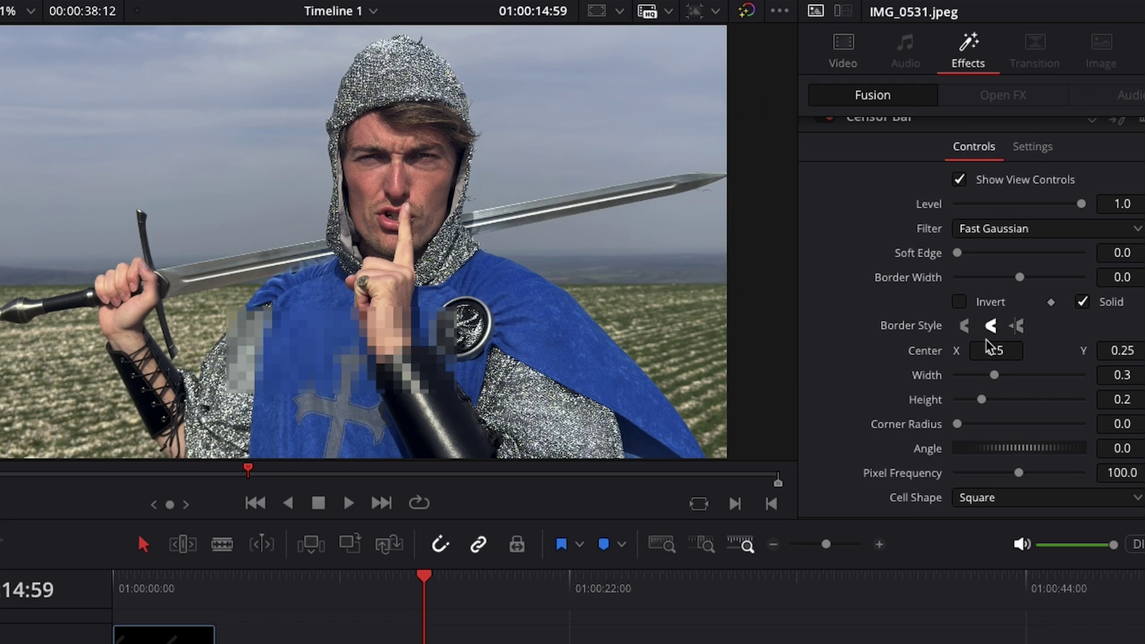
pyautogui.moveTo(987, 346); pyautogui.dragTo(1026, 346)
pyautogui.moveTo(1122, 350); pyautogui.dragTo(1136, 350)
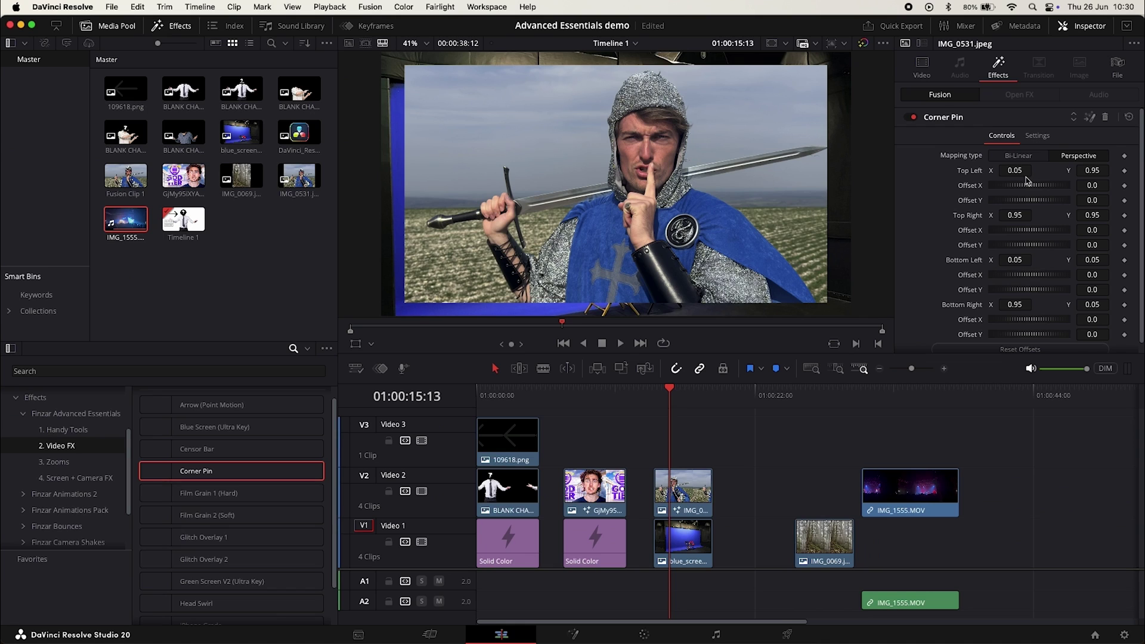
# Adjust the top corners of the Corner Pin on IMG_0531.jpeg to fit the blue screen, with Top Left X at 0.015.
pyautogui.scroll(-1, 1027, 181)
pyautogui.moveTo(1014, 161); pyautogui.dragTo(1035, 161)
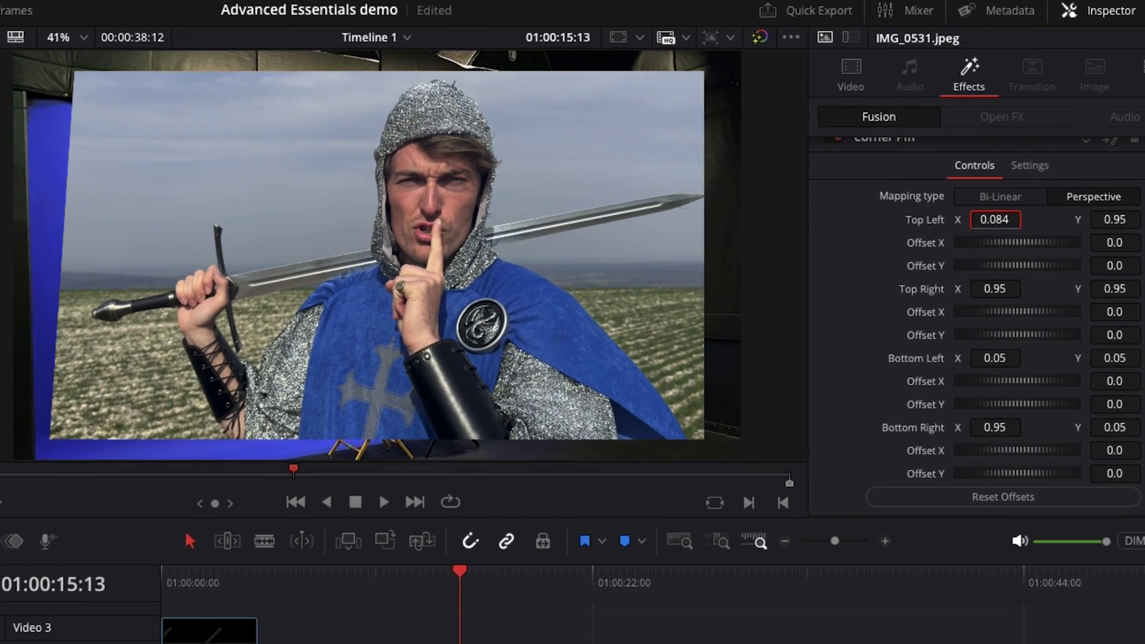
pyautogui.moveTo(1015, 219); pyautogui.dragTo(974, 220)
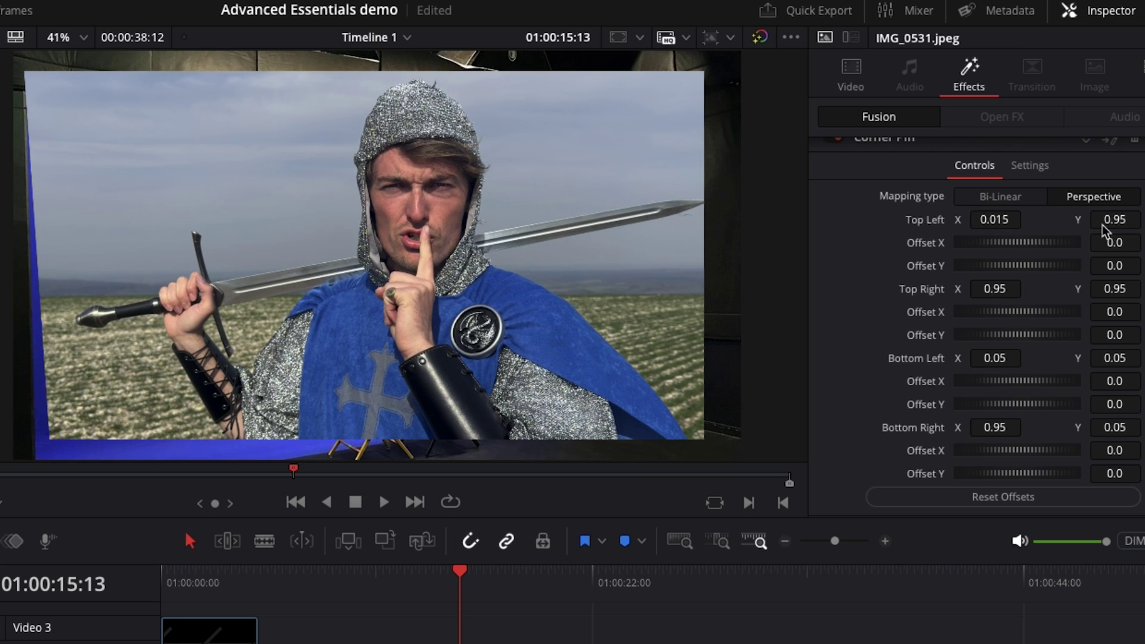
pyautogui.moveTo(1104, 228); pyautogui.dragTo(1008, 226)
pyautogui.moveTo(995, 289); pyautogui.dragTo(943, 289)
pyautogui.moveTo(1114, 289); pyautogui.dragTo(1051, 289)
# Move the Corner Pin's bottom corners to fit the blue screen's lower edge and fine-tune the corner placement.
pyautogui.moveTo(995, 358); pyautogui.dragTo(990, 358)
pyautogui.moveTo(1114, 358); pyautogui.dragTo(1098, 358)
pyautogui.moveTo(995, 427); pyautogui.dragTo(956, 427)
pyautogui.moveTo(1114, 427); pyautogui.dragTo(1136, 427)
pyautogui.moveTo(994, 358); pyautogui.dragTo(994, 358)
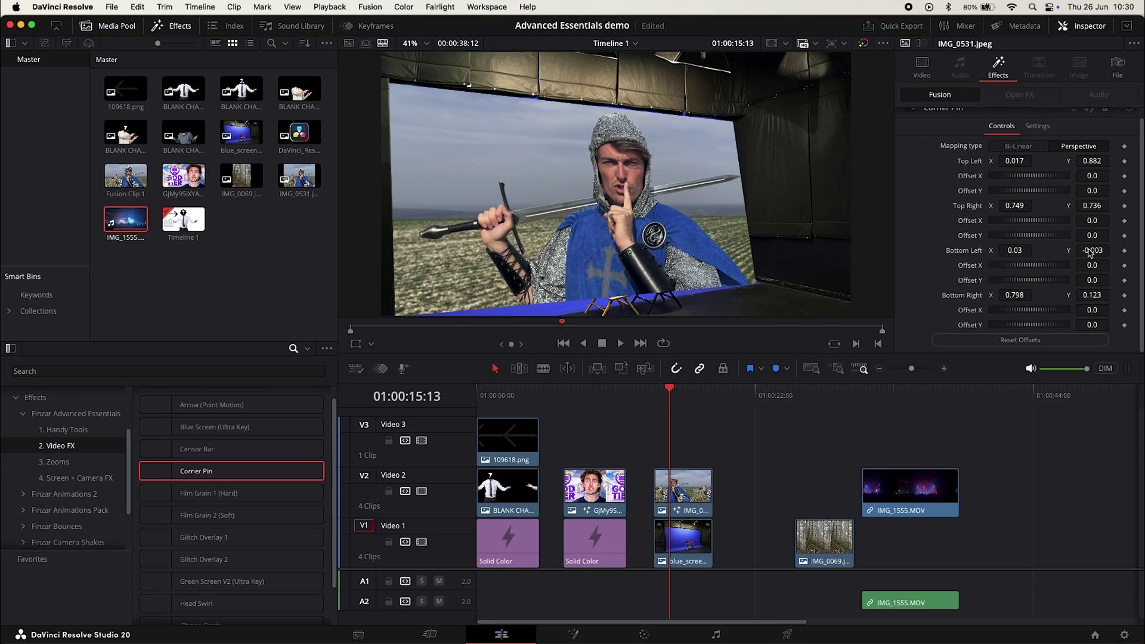
pyautogui.moveTo(1090, 252); pyautogui.dragTo(1076, 251)
pyautogui.moveTo(1027, 310); pyautogui.dragTo(1035, 316)
# Move the blue screen studio clip up to Video 3 above the knight image and apply Blue Screen (Ultra Key) to it.
pyautogui.moveTo(693, 540); pyautogui.dragTo(690, 440)
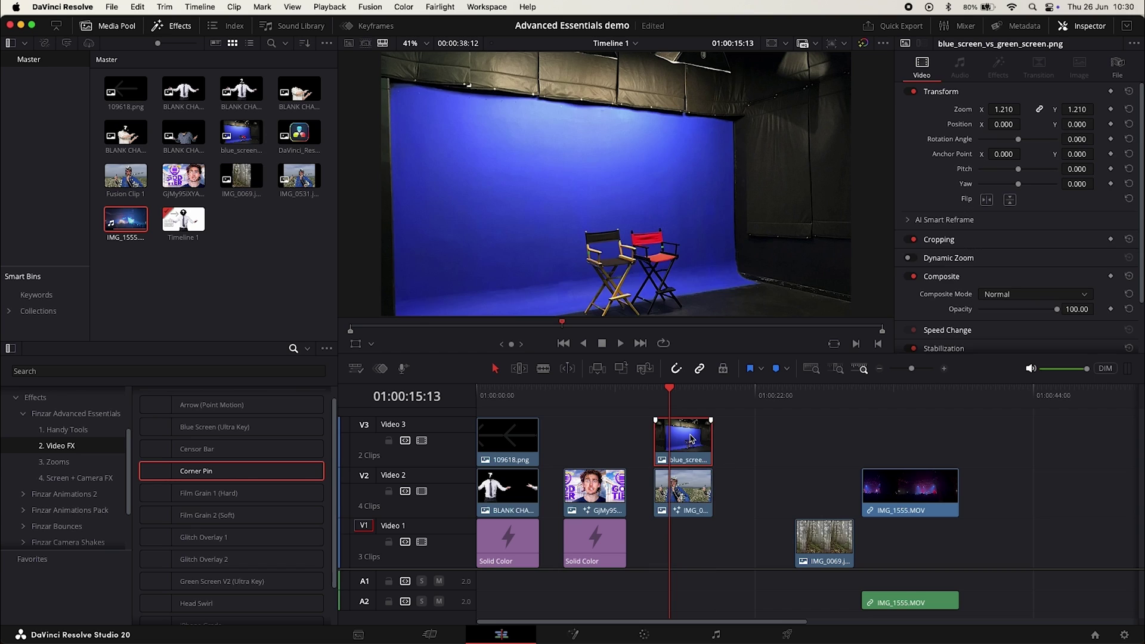
pyautogui.moveTo(224, 427); pyautogui.dragTo(684, 444)
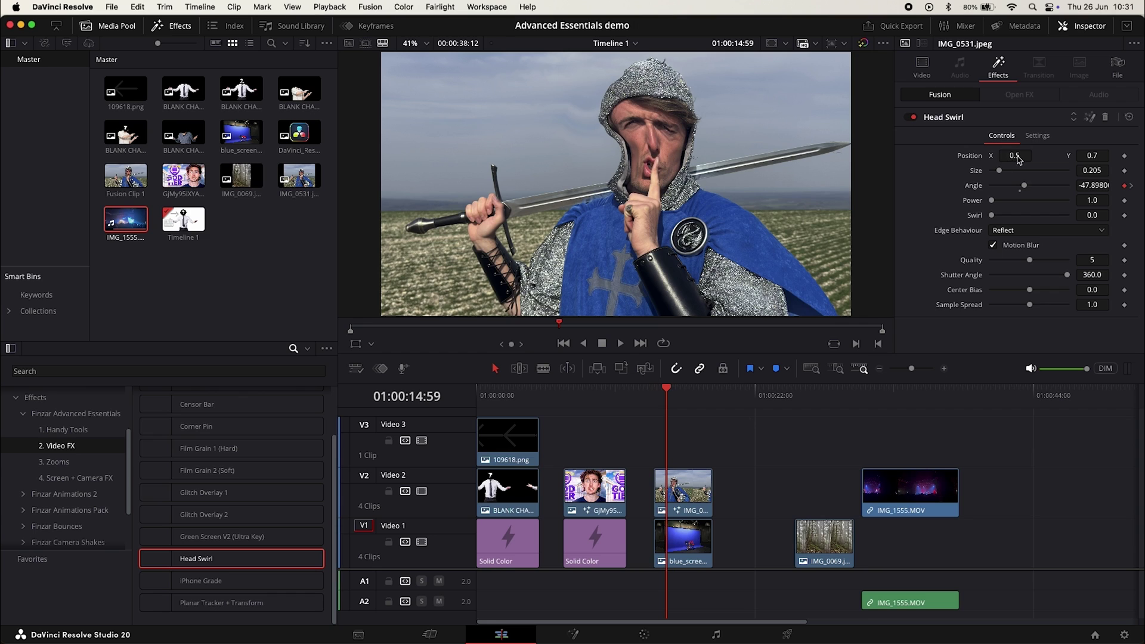
# Set the Head Swirl effect's Position X to 0.573 on IMG_0531.jpeg and play back the swirl animation.
pyautogui.press('space')
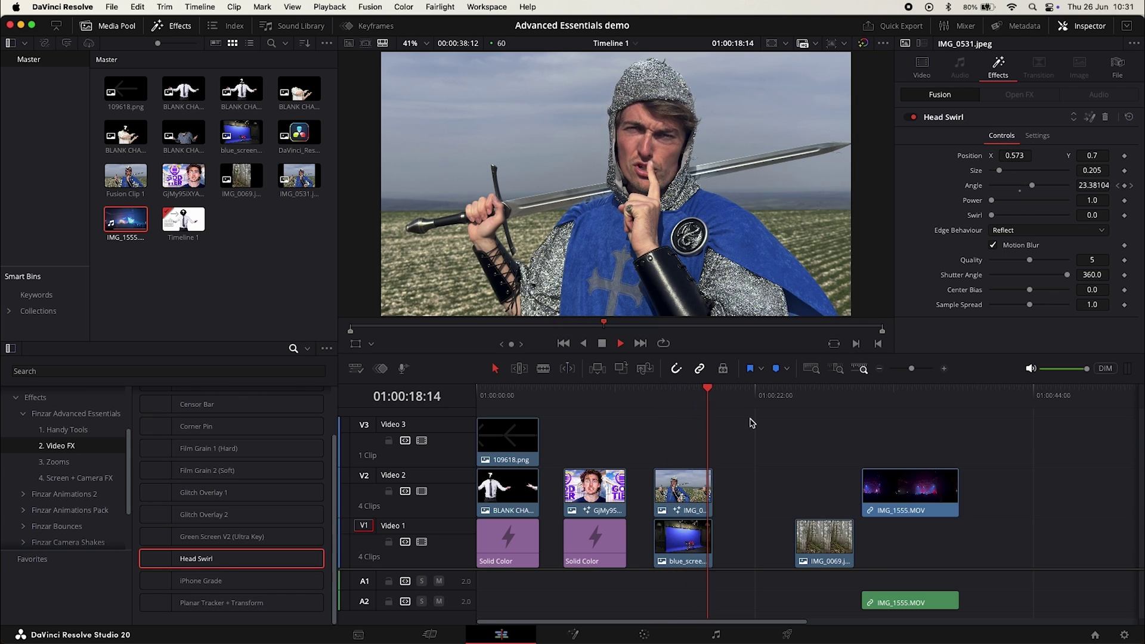
pyautogui.press('space')
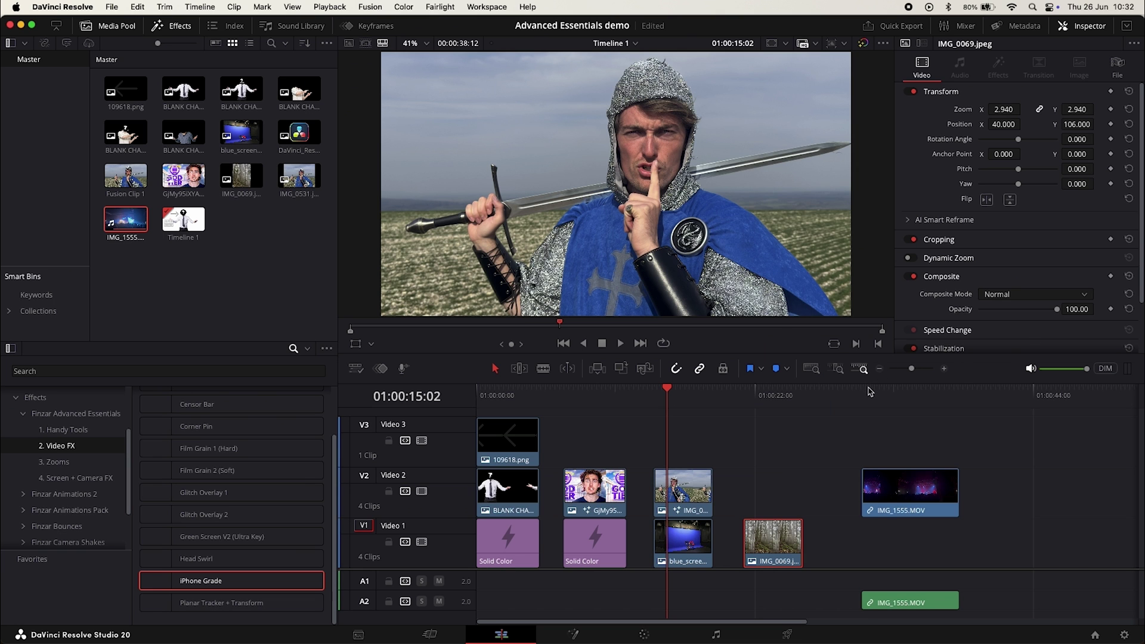
# Play back the concert clip IMG_1555.MOV and open its Planar Tracker + Transform effect on the Fusion page.
pyautogui.click(870, 391)
pyautogui.press('space')
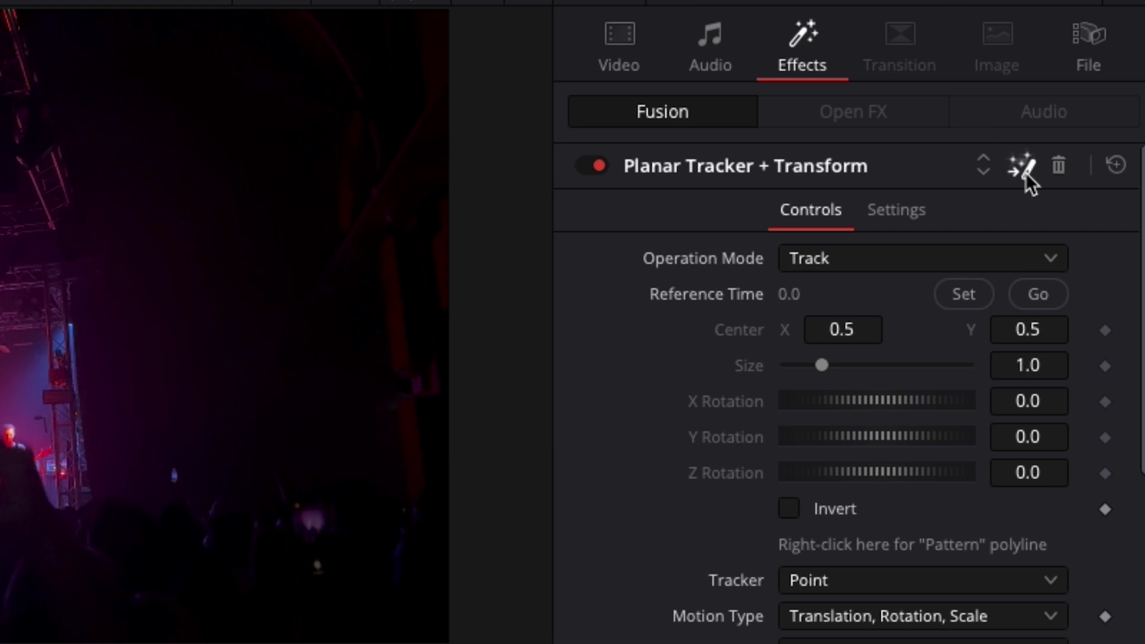
pyautogui.click(1025, 170)
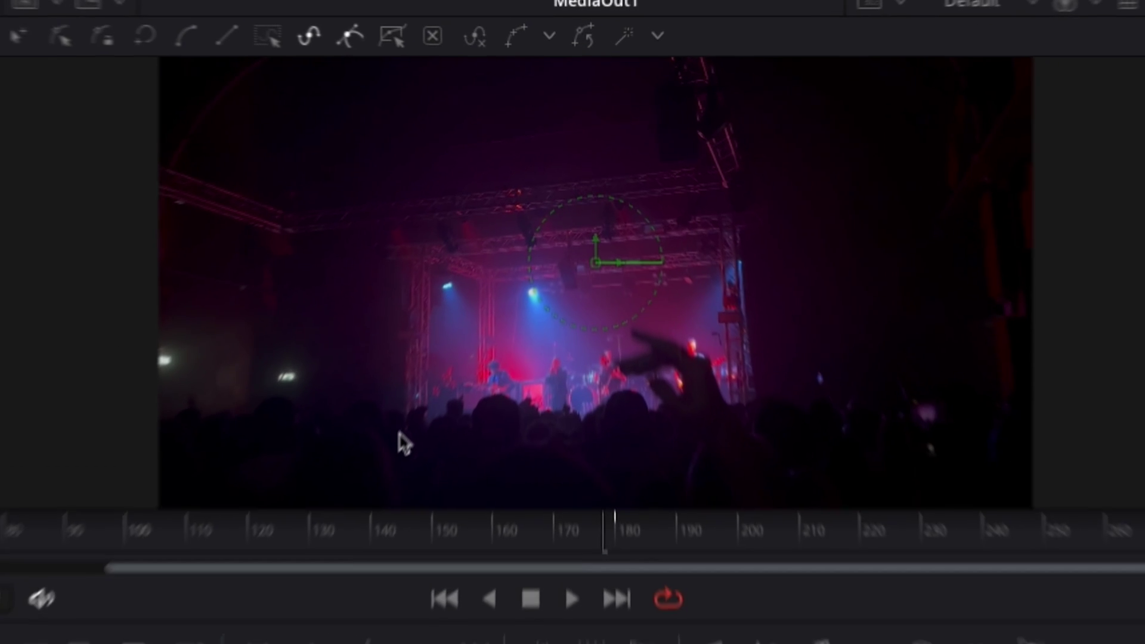
# Draw a closed four-cornered tracking pattern around the lit concert stage in the viewer.
pyautogui.click(502, 237)
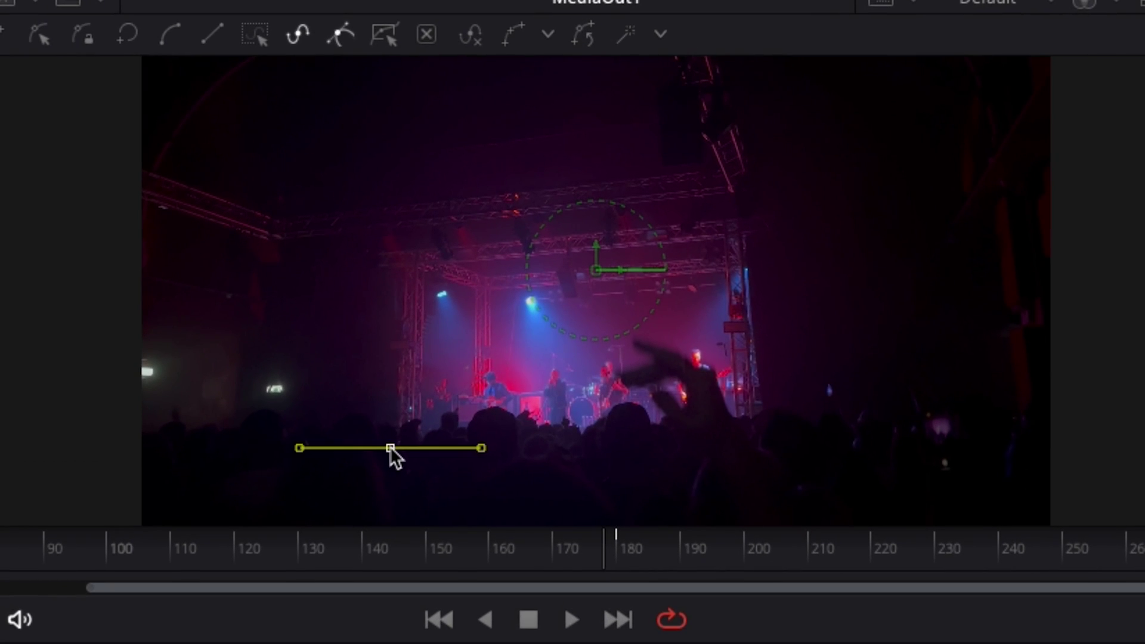
pyautogui.click(388, 319)
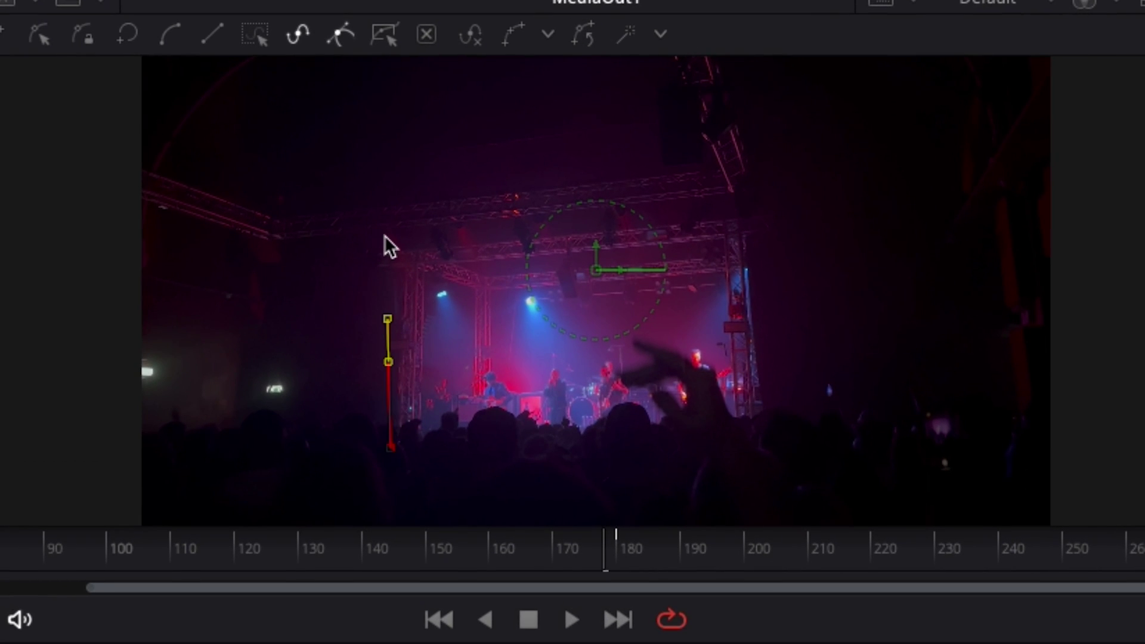
pyautogui.click(385, 230)
pyautogui.click(736, 192)
pyautogui.click(762, 422)
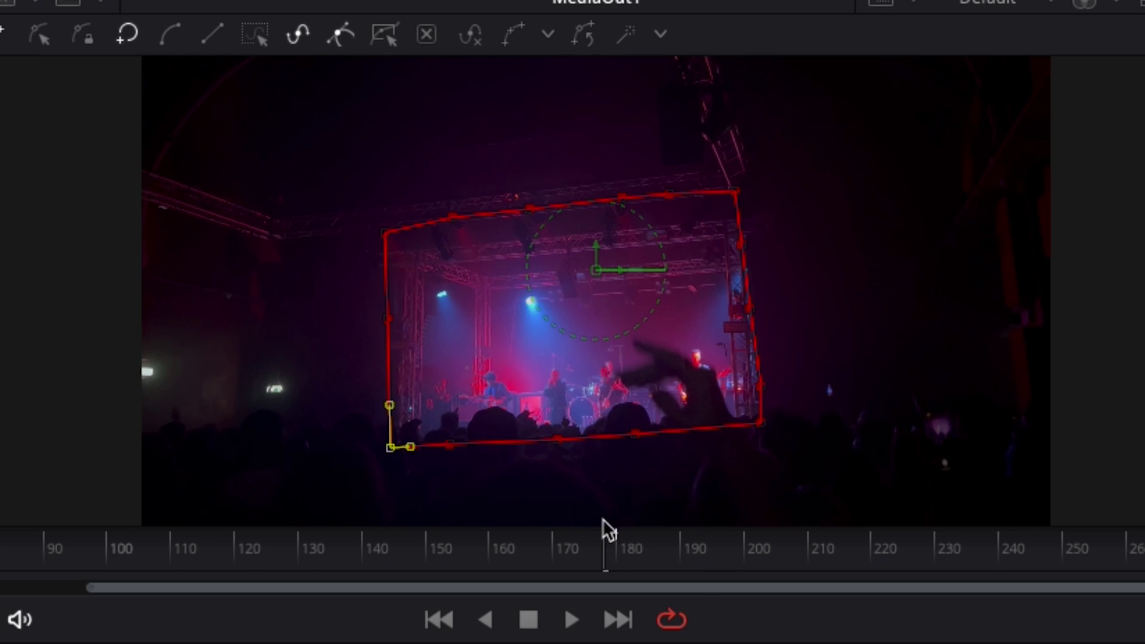
pyautogui.click(390, 447)
# Go to the first frame, 54, set it as the planar tracker's reference time, and track the pattern forward to the end.
pyautogui.moveTo(576, 287); pyautogui.dragTo(256, 286)
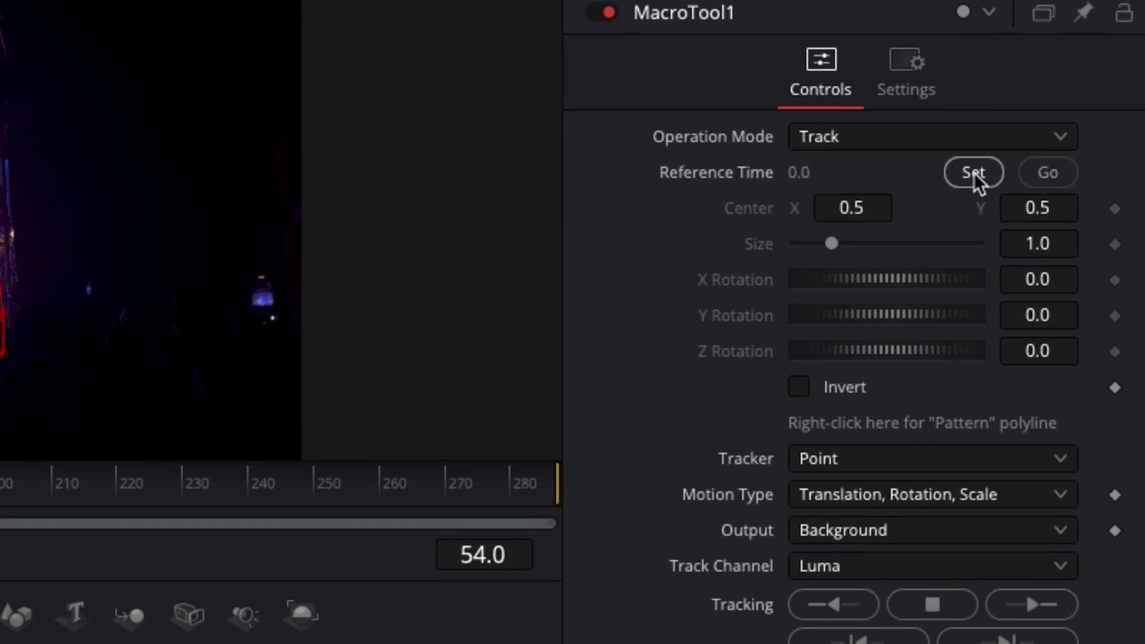
pyautogui.click(1065, 151)
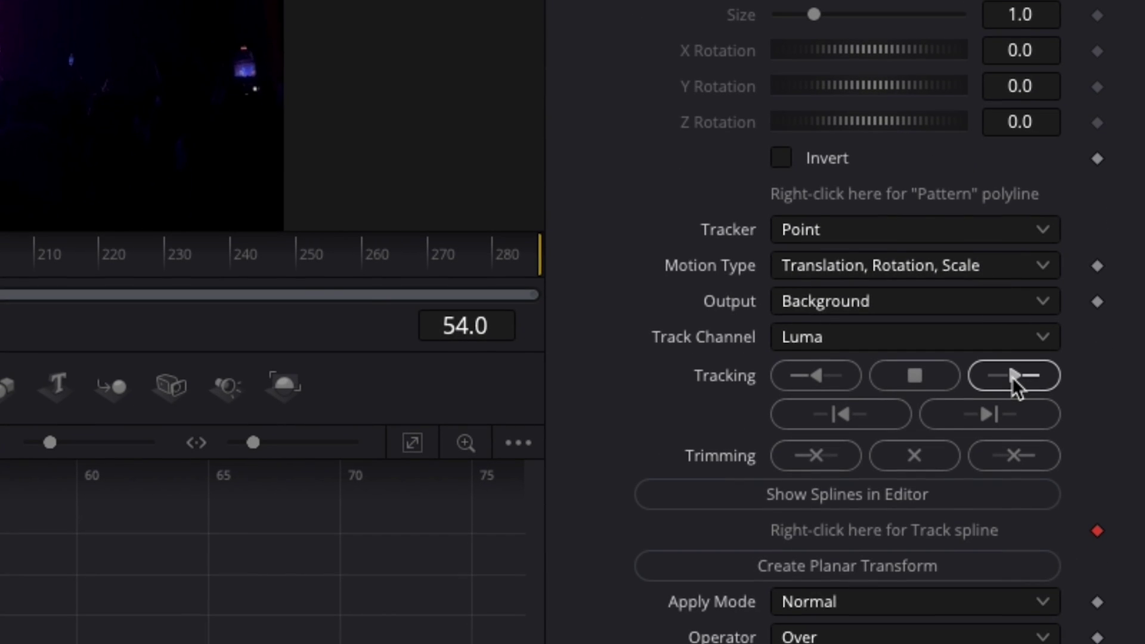
pyautogui.click(1012, 377)
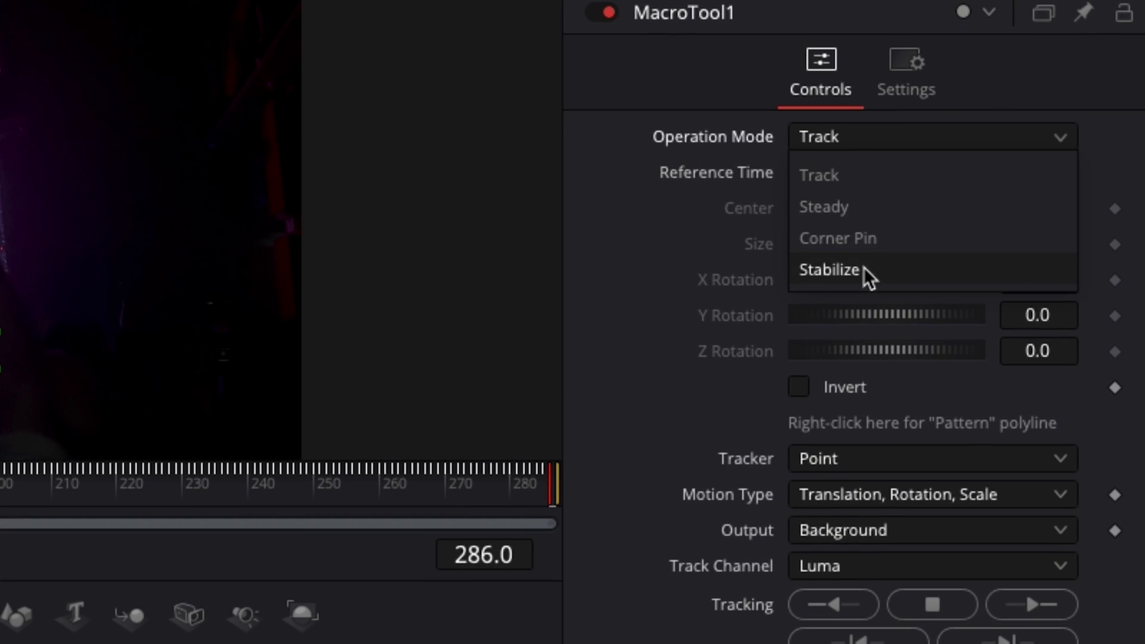
# Switch the planar tracker's Operation Mode to Stabilize and play back the footage.
pyautogui.click(864, 272)
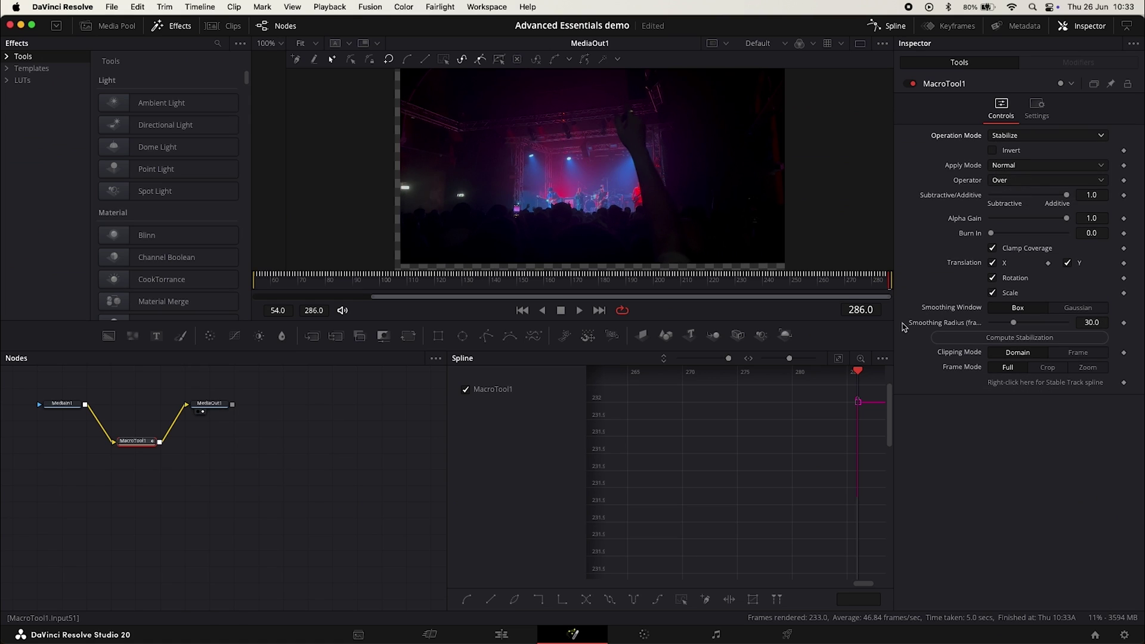
pyautogui.press('space')
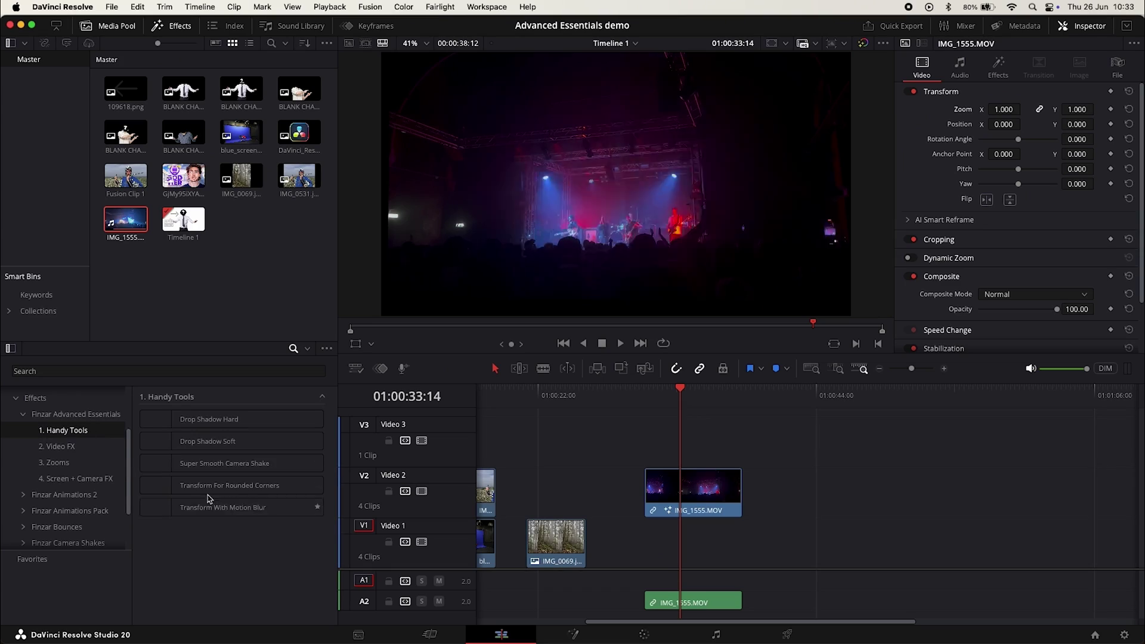
# Apply the Transform With Motion Blur effect to IMG_1555.MOV on Video 2 and bring up its controls.
pyautogui.moveTo(204, 508); pyautogui.dragTo(689, 491)
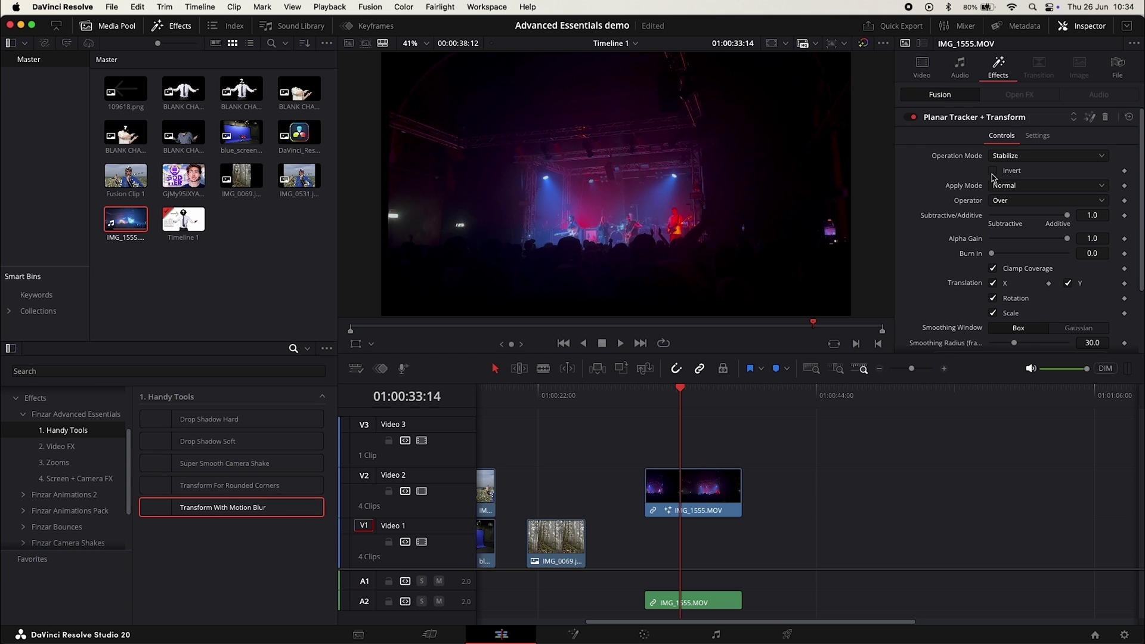
pyautogui.scroll(-3, 982, 185)
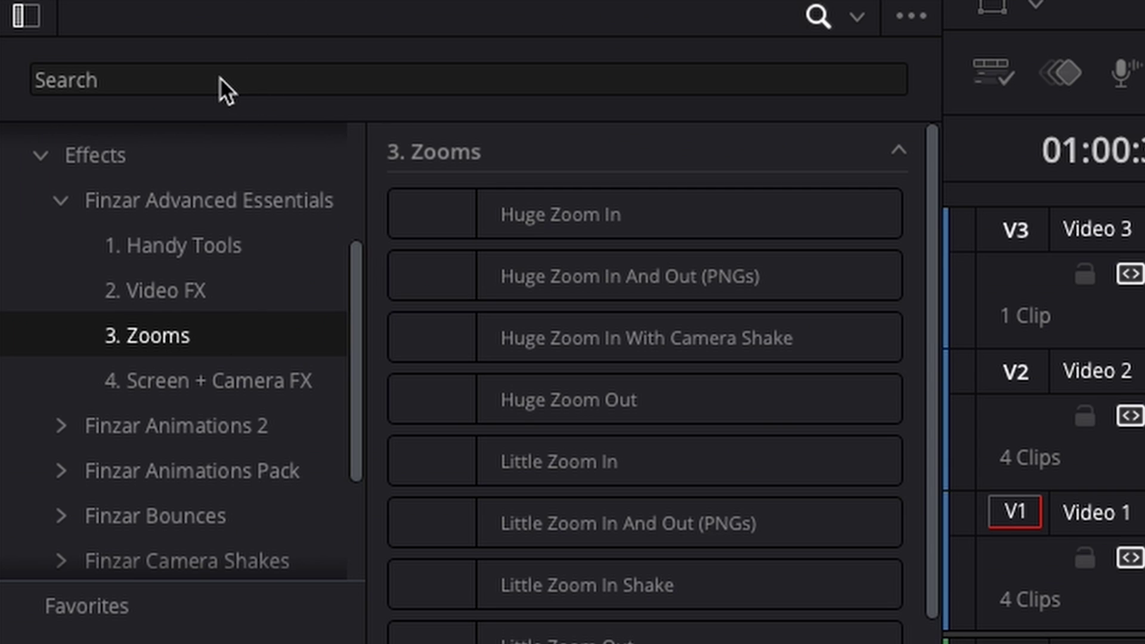
# Find the Adjustment Clip effect and place it on Video 3 directly above the God Tier image clip.
pyautogui.click(220, 77)
pyautogui.write('adjustment')
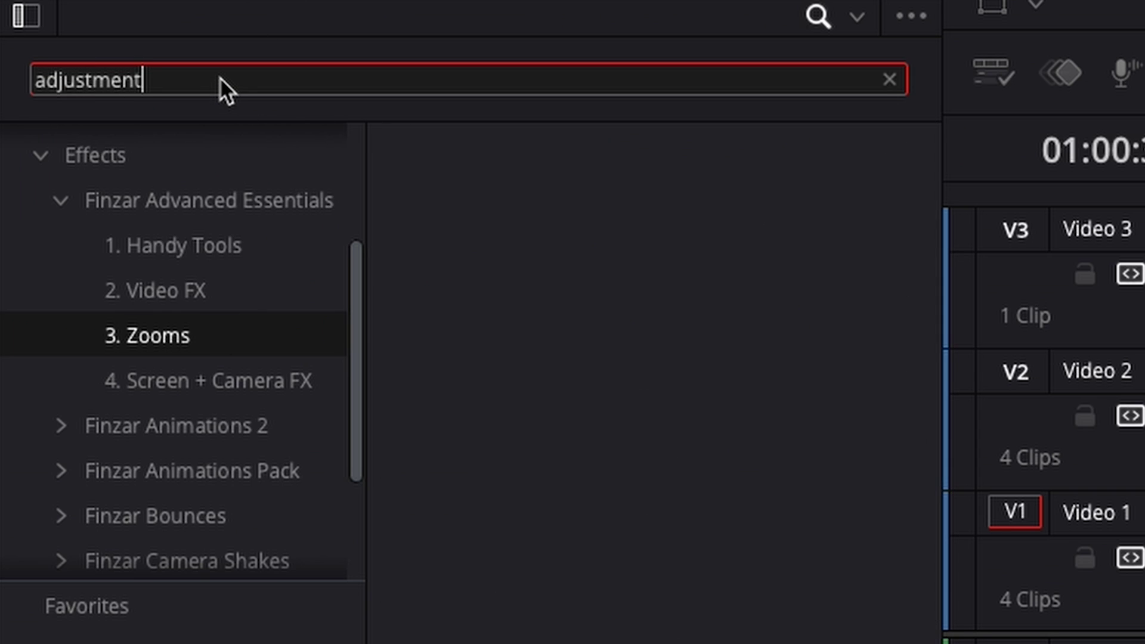
pyautogui.click(179, 163)
pyautogui.moveTo(670, 220); pyautogui.dragTo(1144, 301)
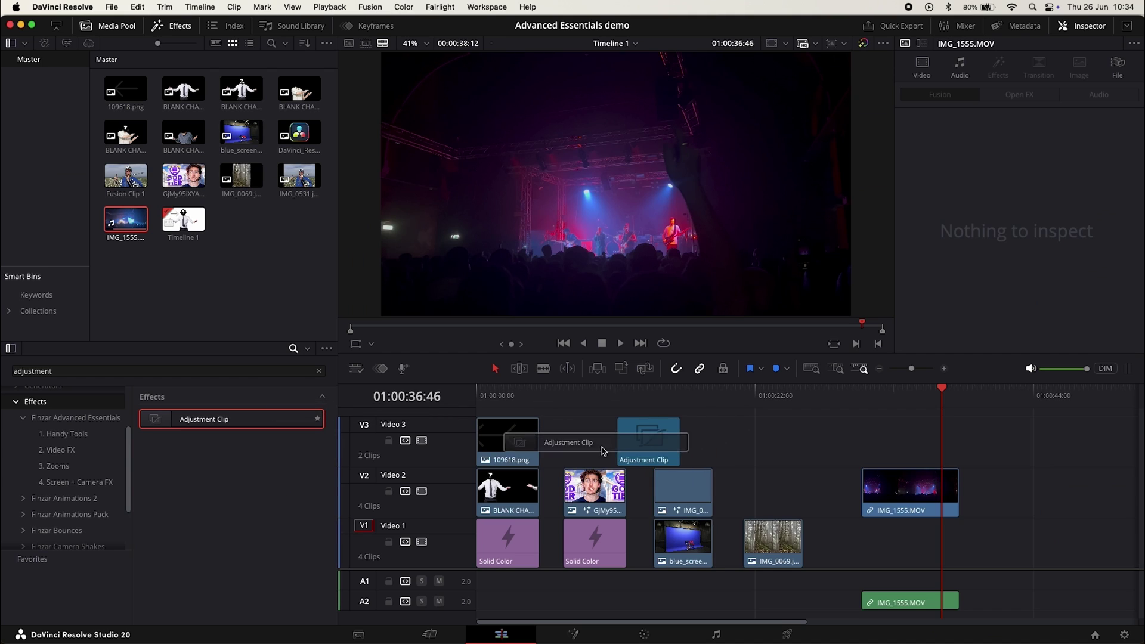
pyautogui.moveTo(600, 451); pyautogui.dragTo(626, 446)
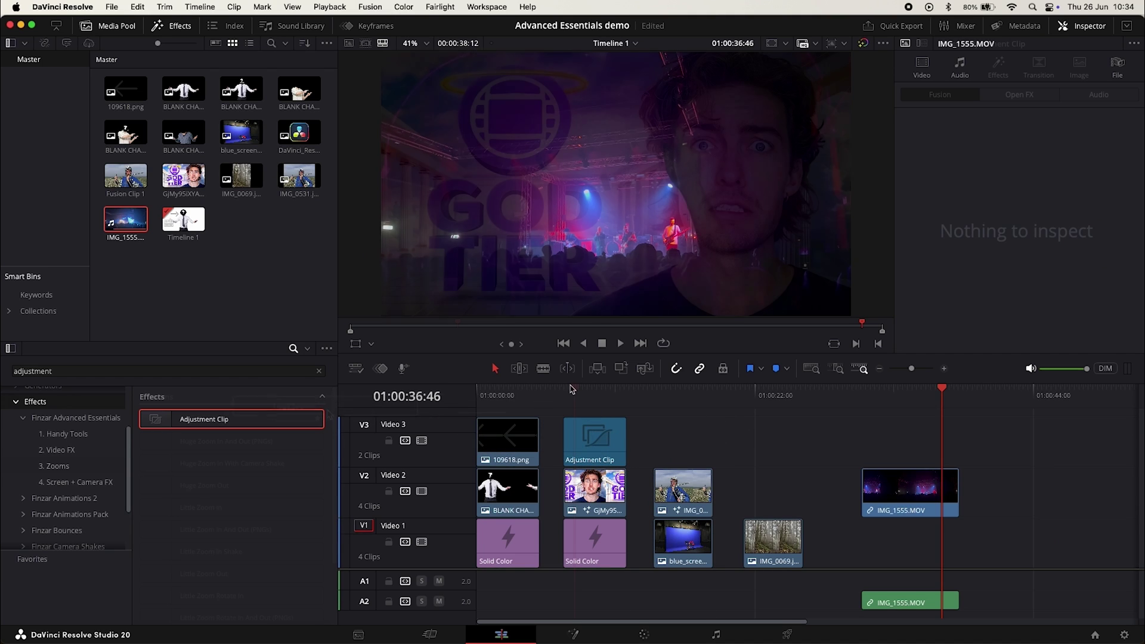
# Try the Huge Zoom In effect on the adjustment clip with a playback and remove it from the clip.
pyautogui.moveTo(201, 419); pyautogui.dragTo(575, 436)
pyautogui.click(565, 392)
pyautogui.press('space')
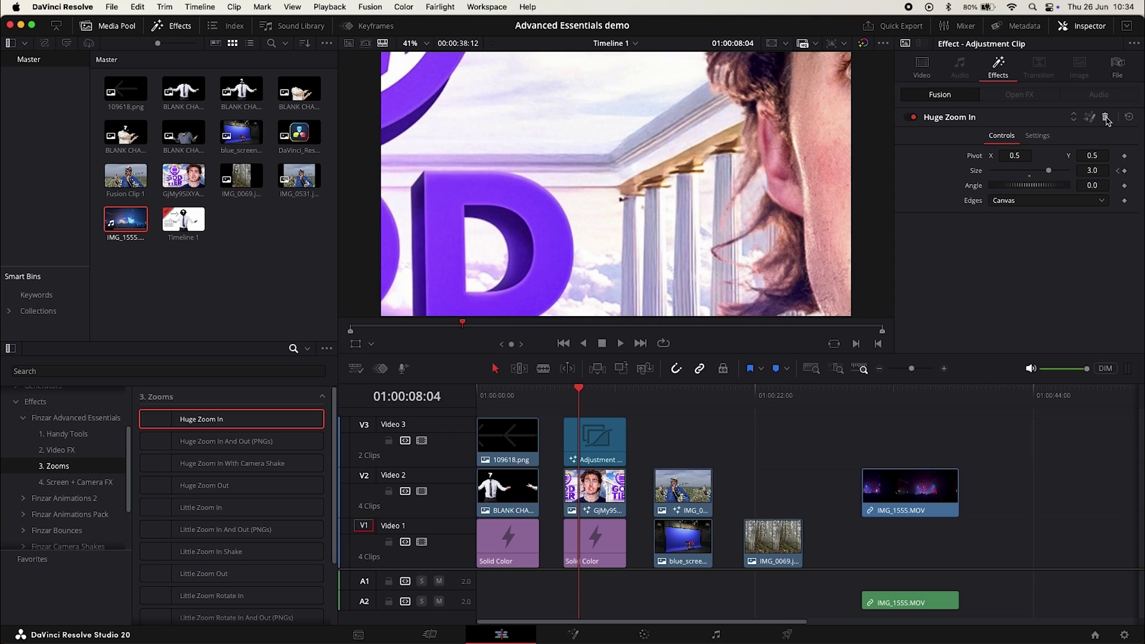
pyautogui.click(1106, 119)
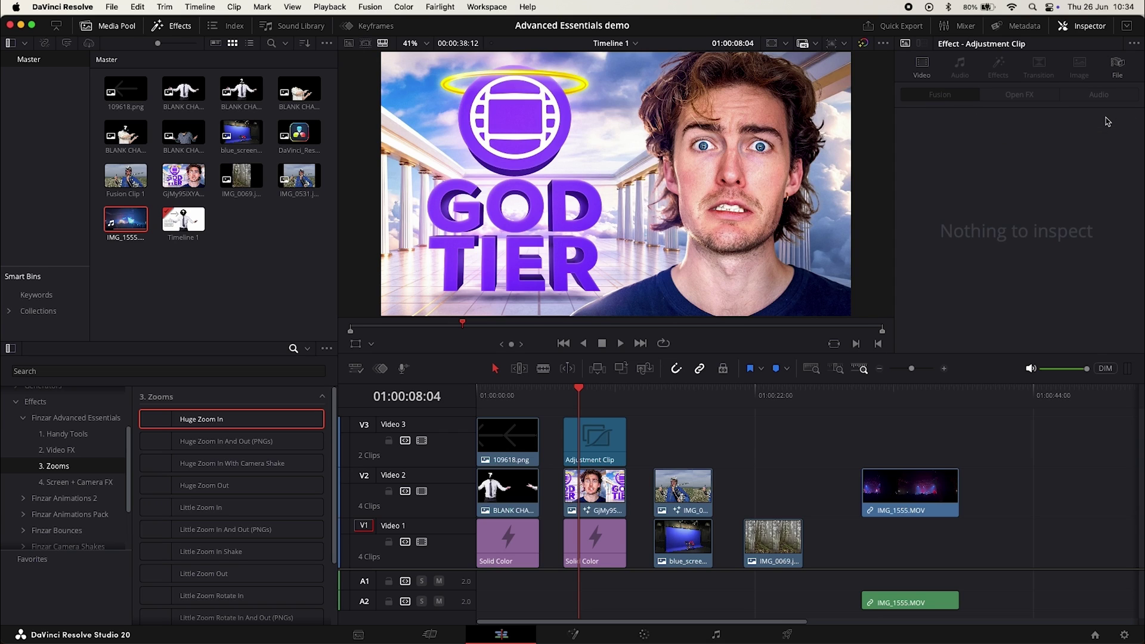
# Inspect the adjustment clip's nodes on the Fusion page and return to the Edit page.
pyautogui.click(598, 451)
pyautogui.click(569, 636)
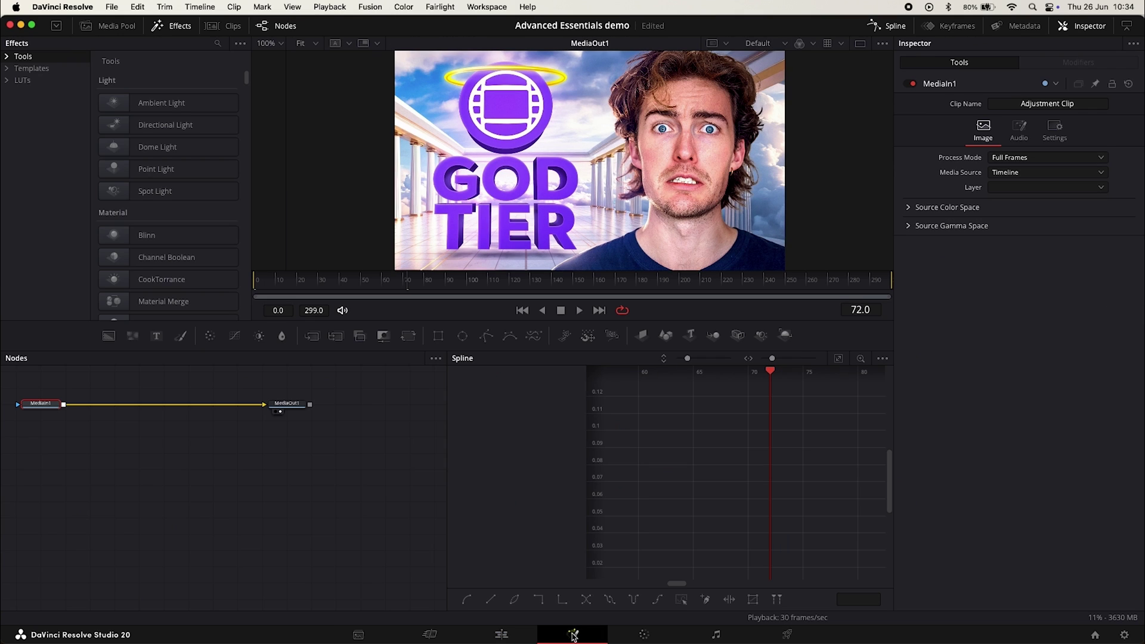
pyautogui.click(516, 635)
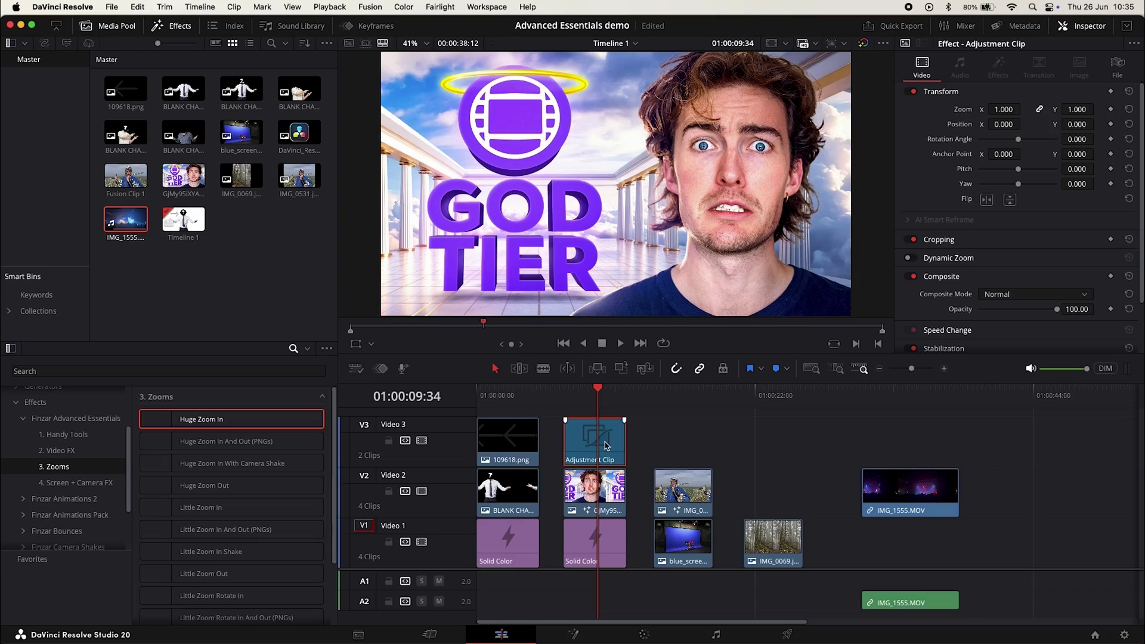
# Store the adjustment clip in the media pool and place a copy on Video 3 above the God Tier image.
pyautogui.moveTo(601, 442); pyautogui.dragTo(239, 238)
pyautogui.moveTo(438, 403); pyautogui.dragTo(439, 403)
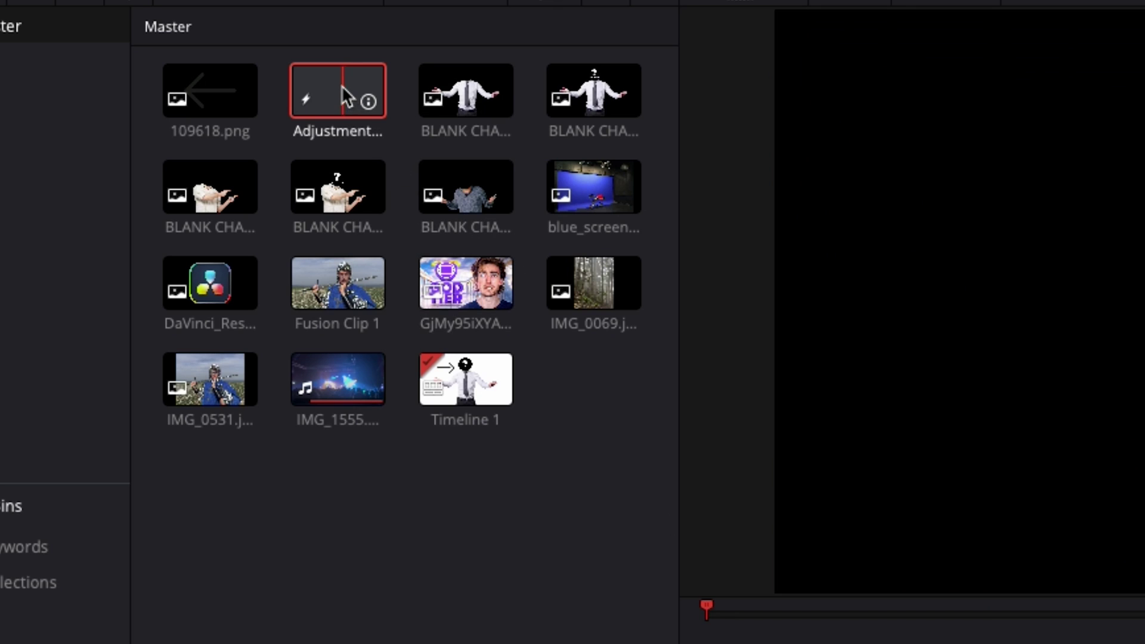
pyautogui.moveTo(342, 85); pyautogui.dragTo(565, 441)
# Apply Huge Zoom In to the adjustment clip and set its Pivot to X 0.866 and Y 0.551.
pyautogui.moveTo(582, 392); pyautogui.dragTo(564, 392)
pyautogui.moveTo(223, 430); pyautogui.dragTo(596, 444)
pyautogui.moveTo(1014, 157); pyautogui.dragTo(1033, 159)
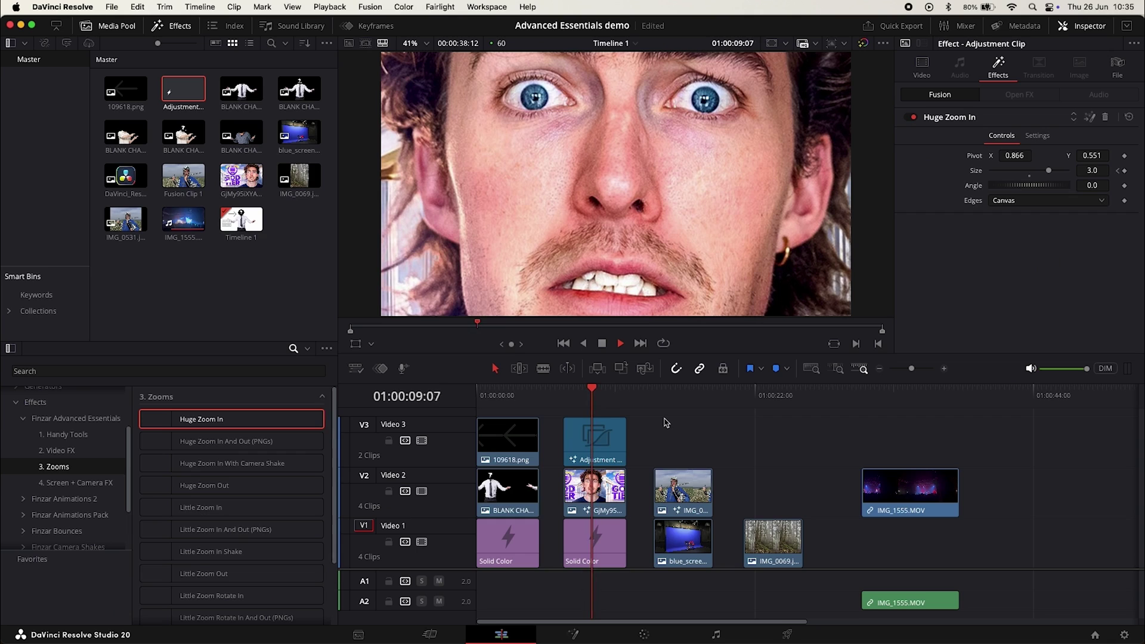
# Play back the zoom and increase Huge Zoom In's Size at its end keyframe.
pyautogui.press('space')
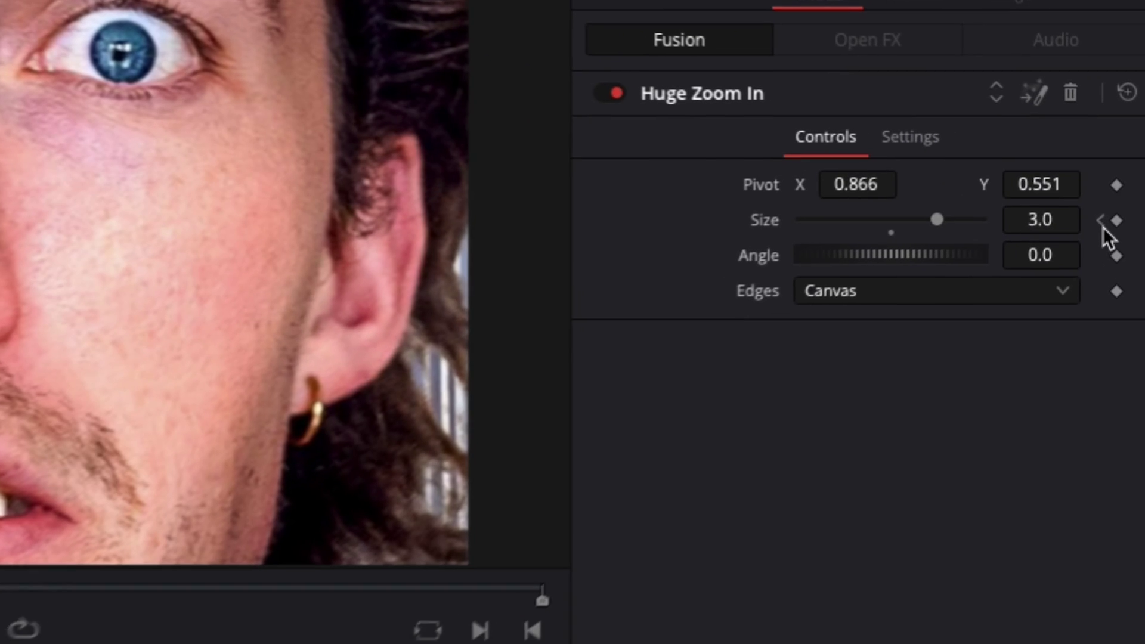
pyautogui.click(1123, 172)
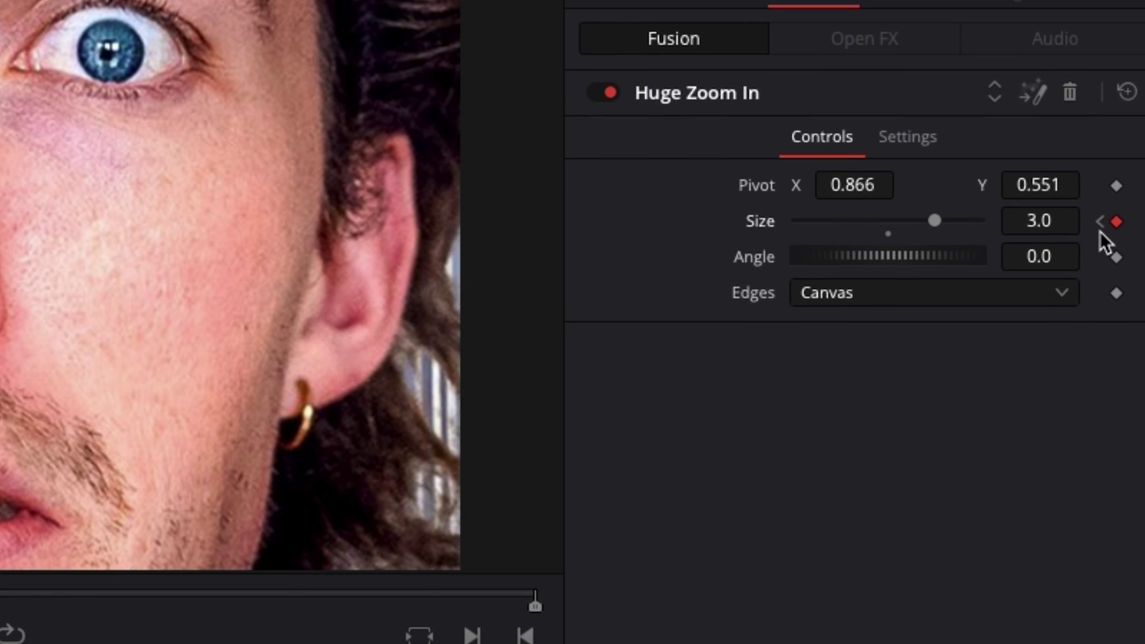
pyautogui.moveTo(940, 226); pyautogui.dragTo(979, 226)
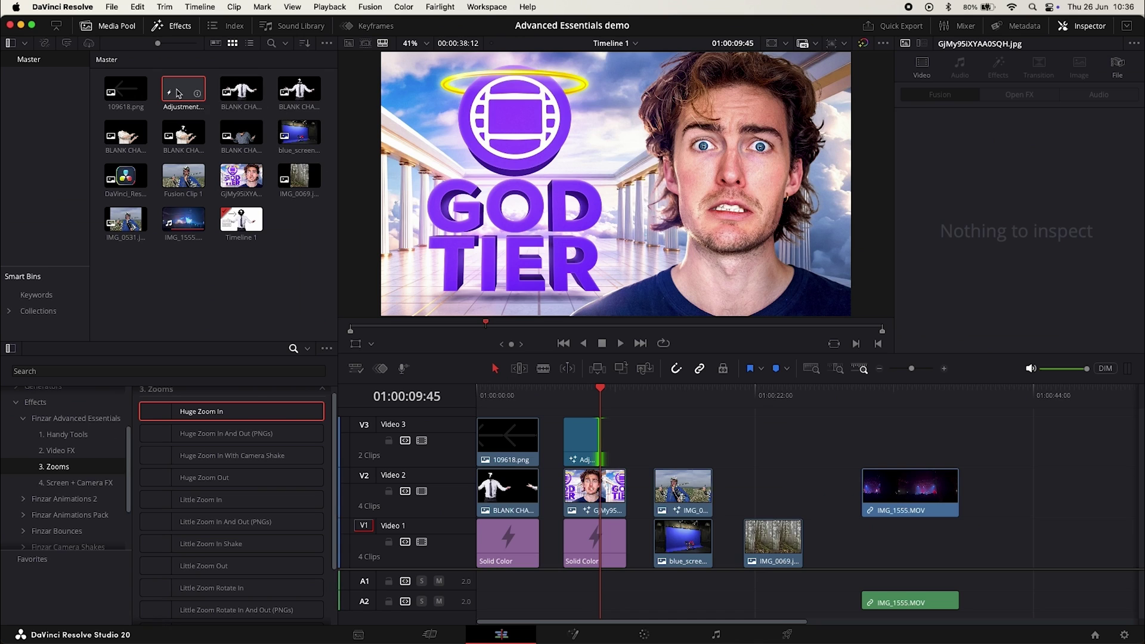
# Place a fresh adjustment clip on Video 3 above the God Tier image, and try Little Zoom In Shake on it before undoing the effect.
pyautogui.moveTo(177, 92); pyautogui.dragTo(629, 452)
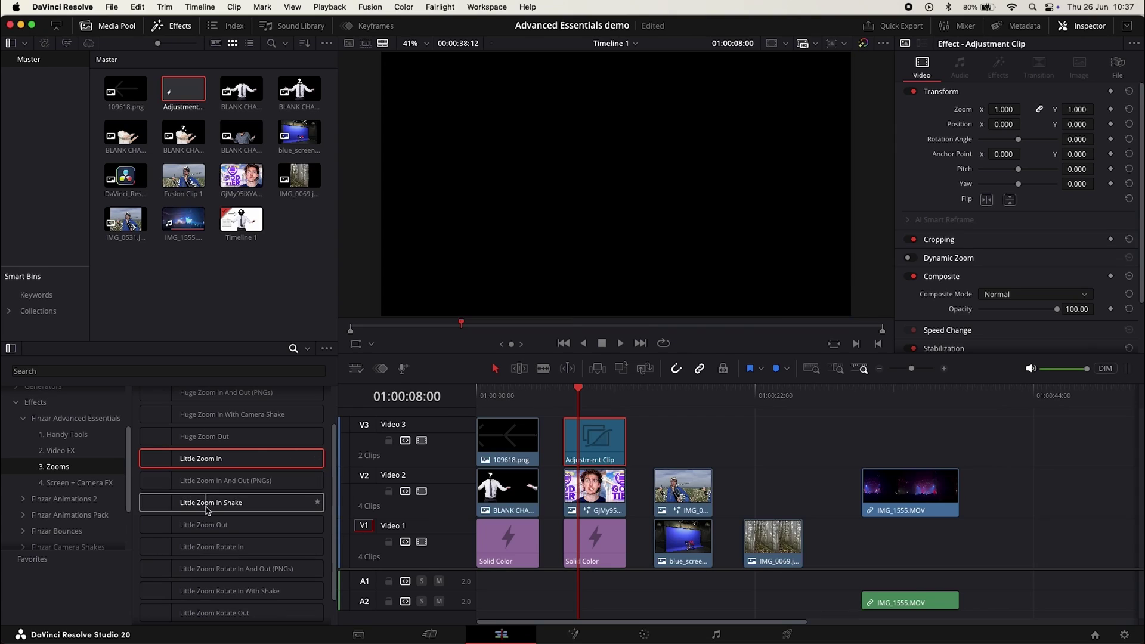
pyautogui.moveTo(204, 503); pyautogui.dragTo(596, 444)
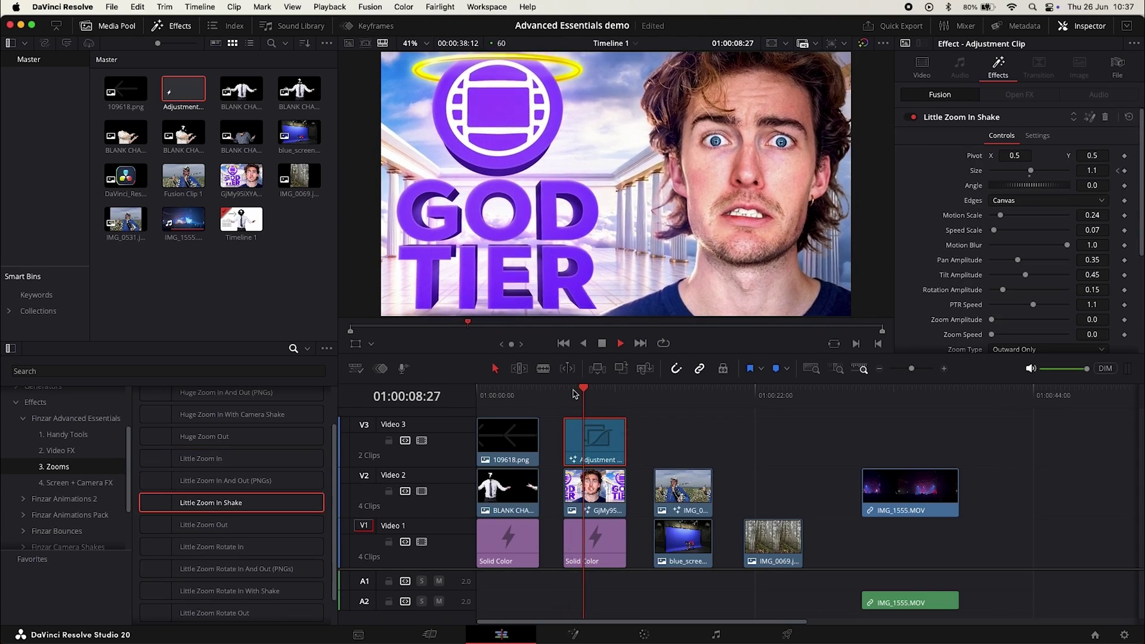
pyautogui.press('super+z')
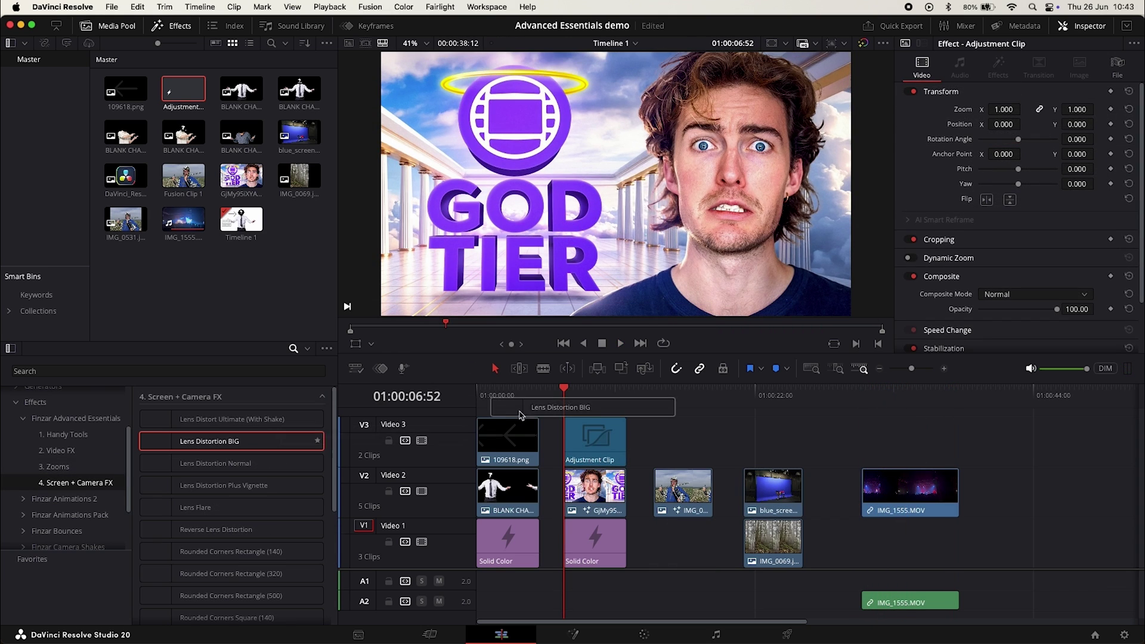
# Apply Lens Distortion Plus Vignette to the adjustment clip and shift the God Tier image's position beneath it.
pyautogui.moveTo(209, 442); pyautogui.dragTo(609, 443)
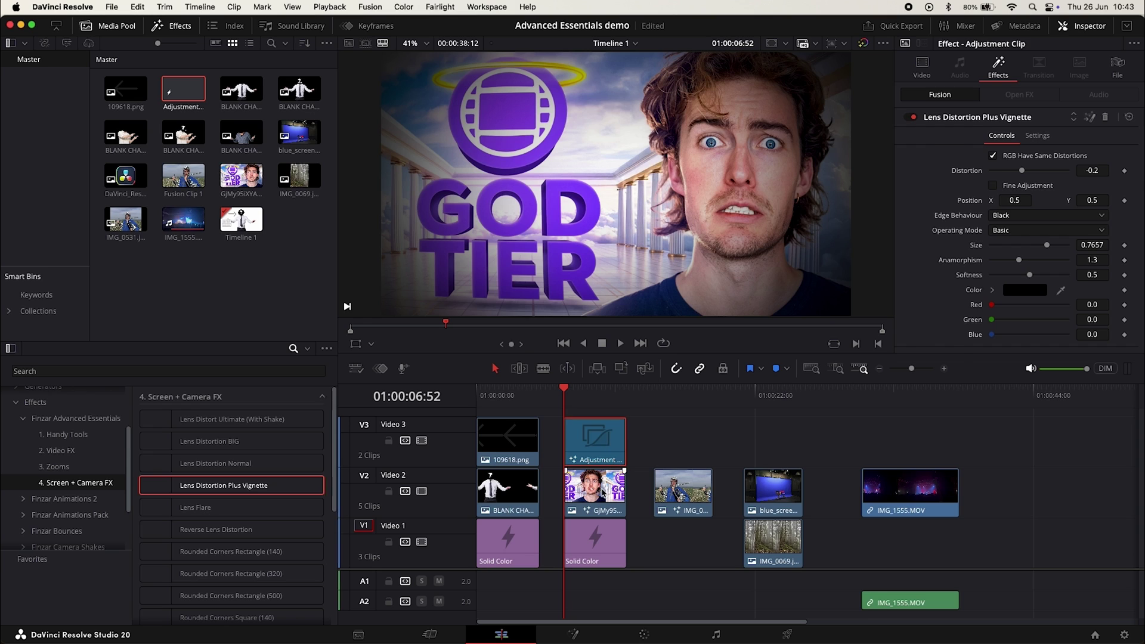
pyautogui.click(602, 491)
pyautogui.moveTo(1002, 124); pyautogui.dragTo(990, 162)
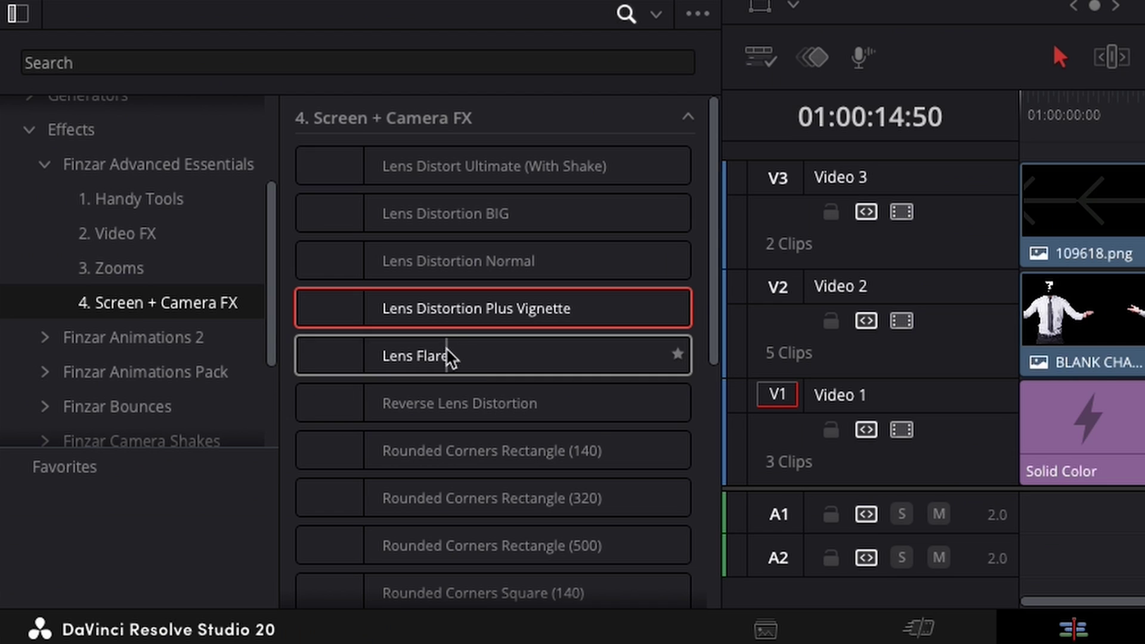
# Apply the Rounded Corners Rectangle (140) effect to the God Tier image on Video 2.
pyautogui.click(447, 356)
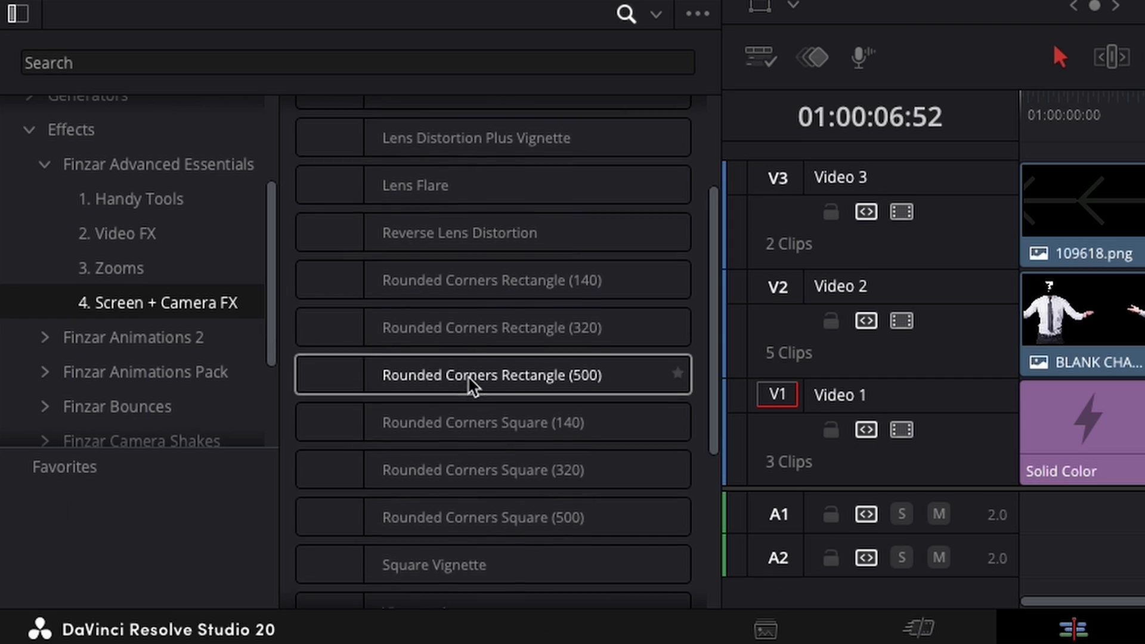
pyautogui.scroll(-1, 486, 358)
pyautogui.click(474, 206)
pyautogui.moveTo(469, 200); pyautogui.dragTo(579, 491)
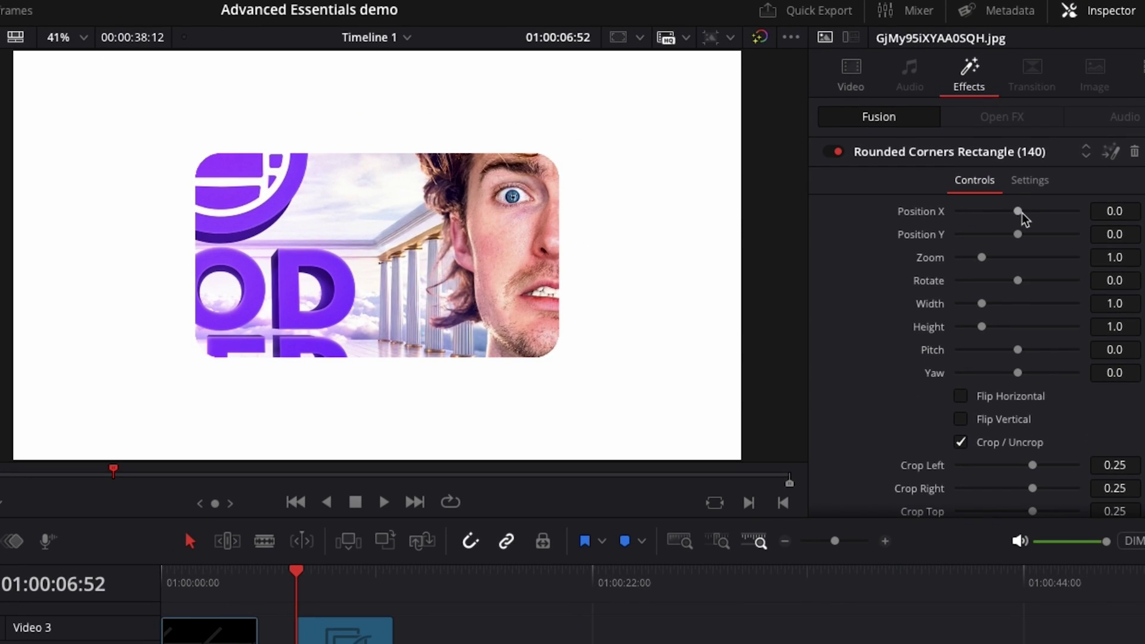
# Set the rounded rectangle's Position X to -0.109, Position Y to 0.111 and Zoom to 0.781, and try reducing the clip's own zoom.
pyautogui.moveTo(1030, 156)
pyautogui.mouseDown()
pyautogui.moveTo(1045, 158)
pyautogui.moveTo(1025, 157)
pyautogui.mouseUp()
pyautogui.moveTo(1013, 220); pyautogui.dragTo(977, 258)
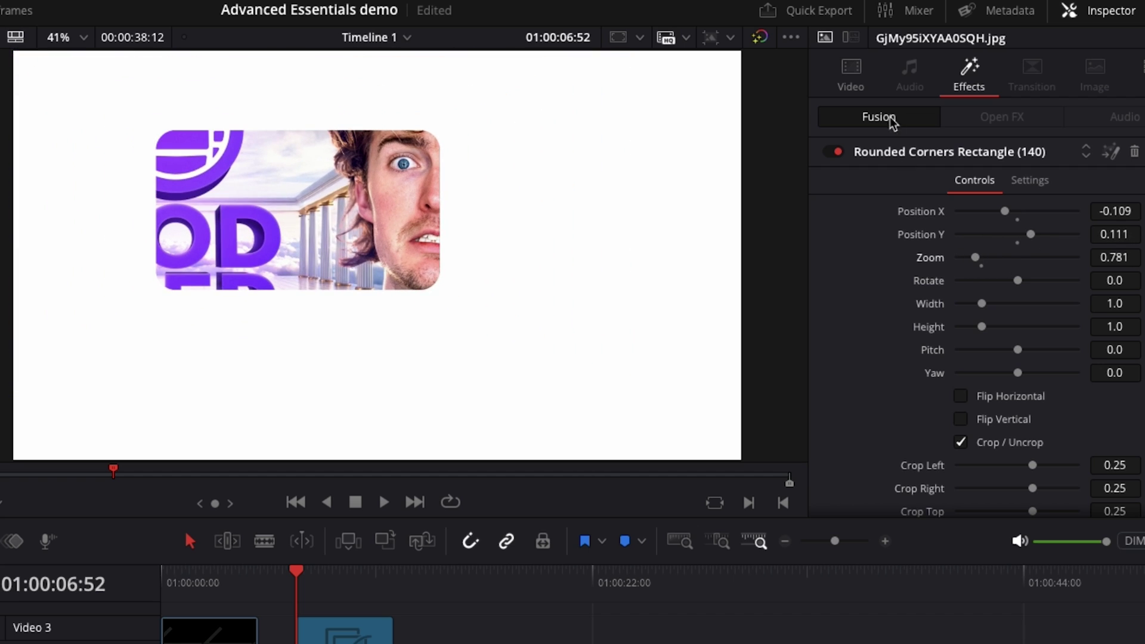
pyautogui.click(853, 85)
pyautogui.moveTo(991, 142); pyautogui.dragTo(961, 142)
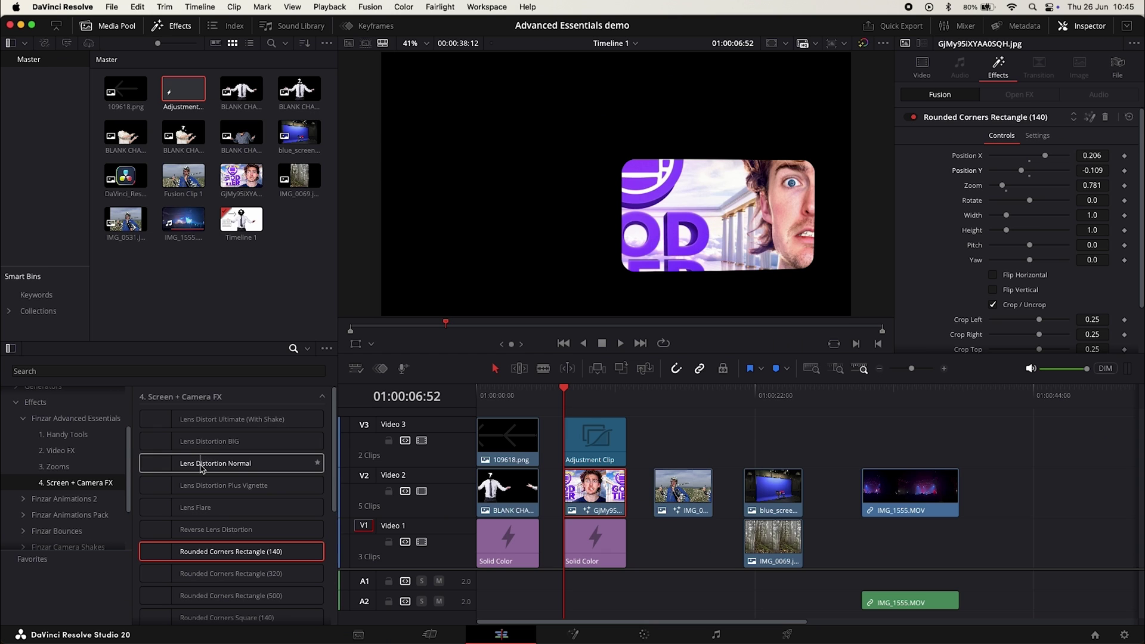
# Add the Lens Distortion Normal effect to the God Tier image on Video 2.
pyautogui.moveTo(200, 464); pyautogui.dragTo(595, 494)
pyautogui.scroll(-3, 1012, 142)
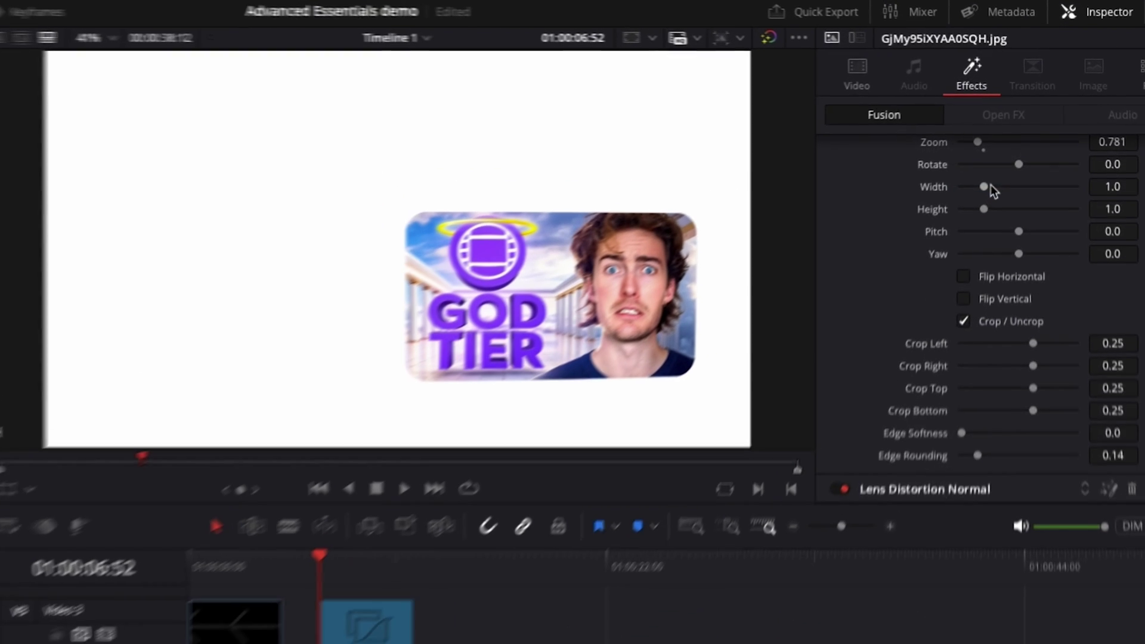
pyautogui.scroll(3, 991, 190)
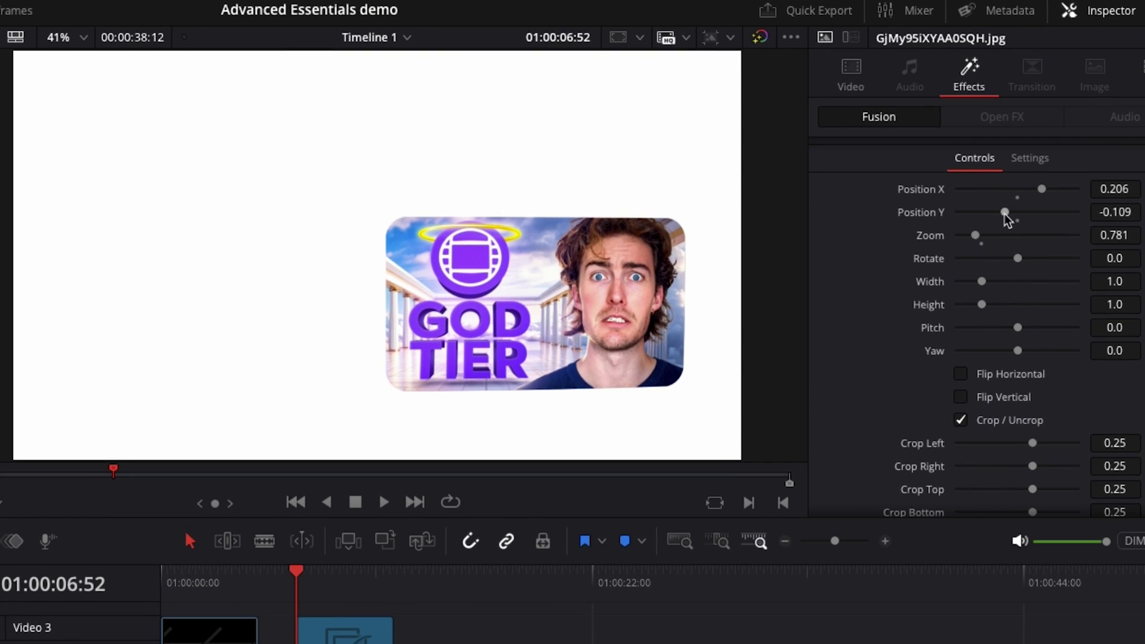
# Move Lens Distortion Normal ahead of Rounded Corners Rectangle (140) in the effect order and set its Distortion to -1.0.
pyautogui.scroll(-3, 1024, 271)
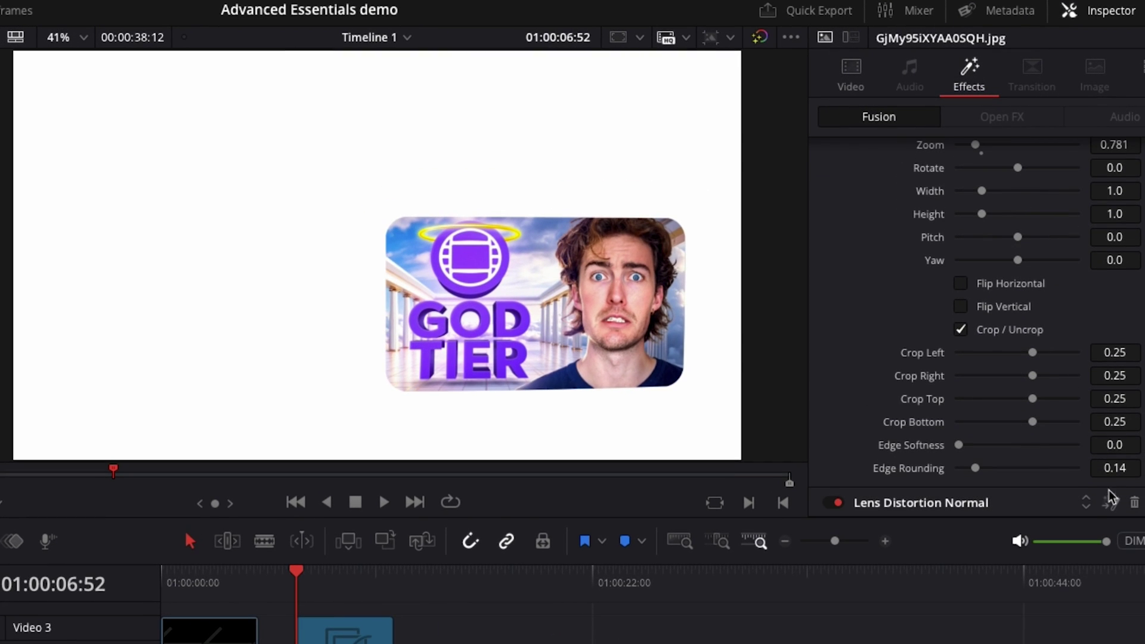
pyautogui.click(1087, 503)
pyautogui.moveTo(1008, 234); pyautogui.dragTo(957, 238)
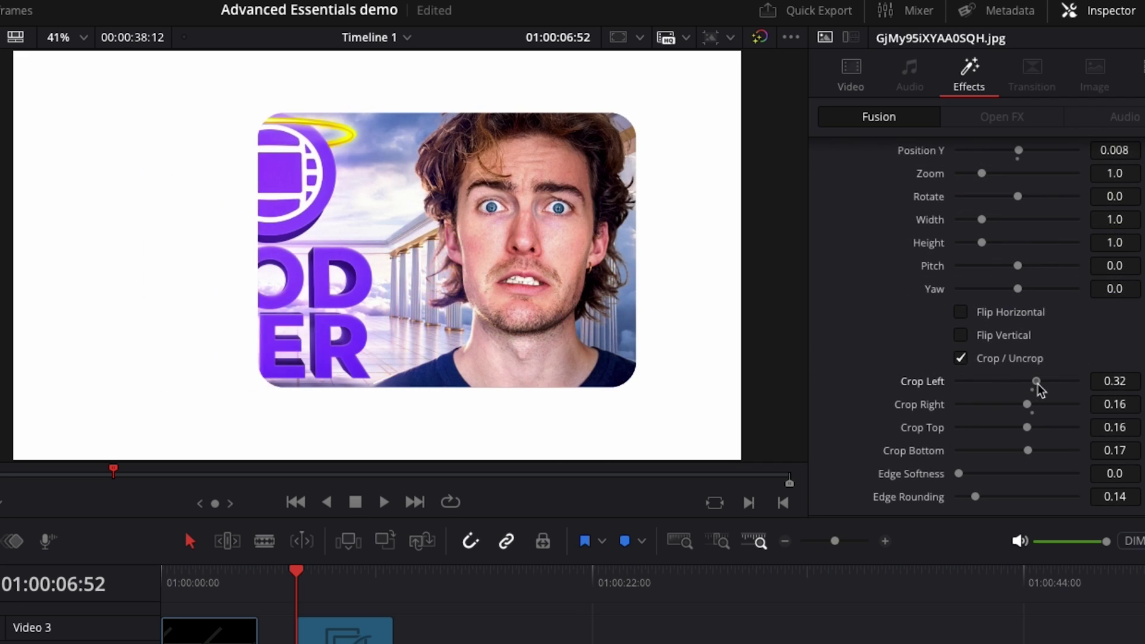
# Crop the rounded-corner image around the face with Crop Left 0.52, Right 0.16, Top 0.16 and Bottom 0.27.
pyautogui.moveTo(1037, 384); pyautogui.dragTo(1050, 389)
pyautogui.moveTo(1027, 427); pyautogui.dragTo(1037, 453)
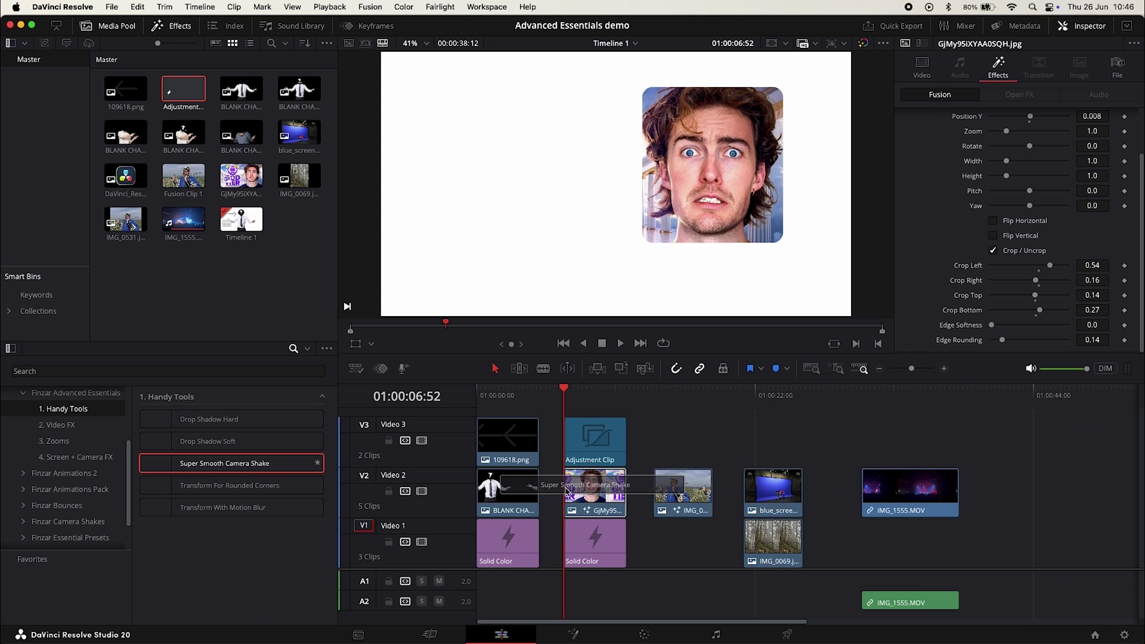
# Apply another Screen + Camera FX effect to the God Tier image on Video 2 and play it back.
pyautogui.moveTo(510, 472); pyautogui.dragTo(600, 492)
pyautogui.press('space')
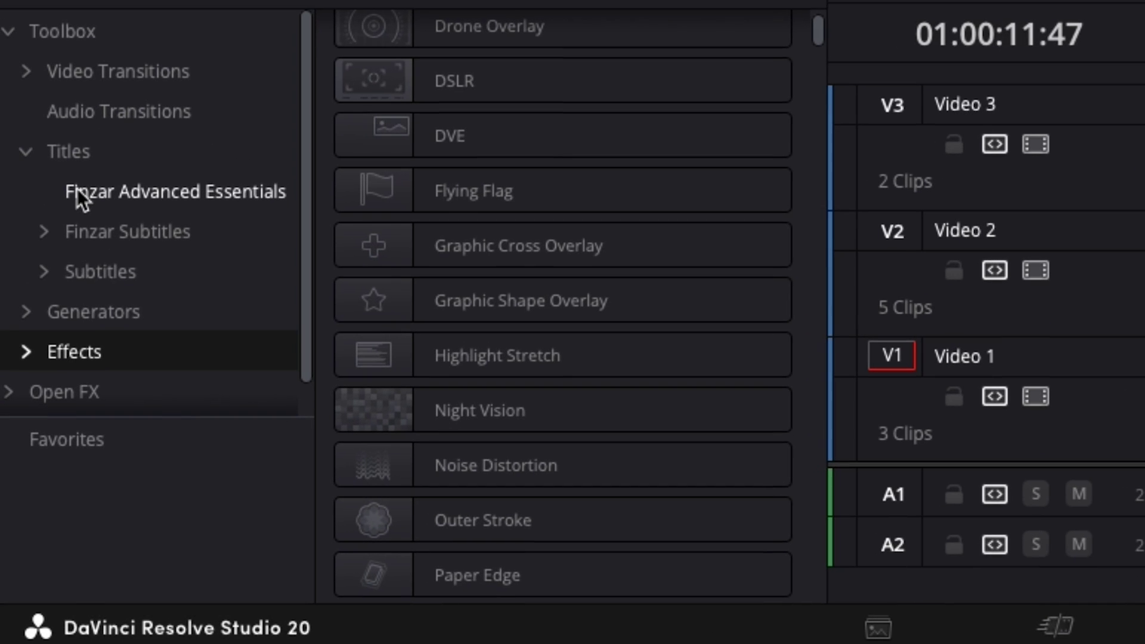
# Review the Finzar Advanced Essentials title presets.
pyautogui.click(82, 191)
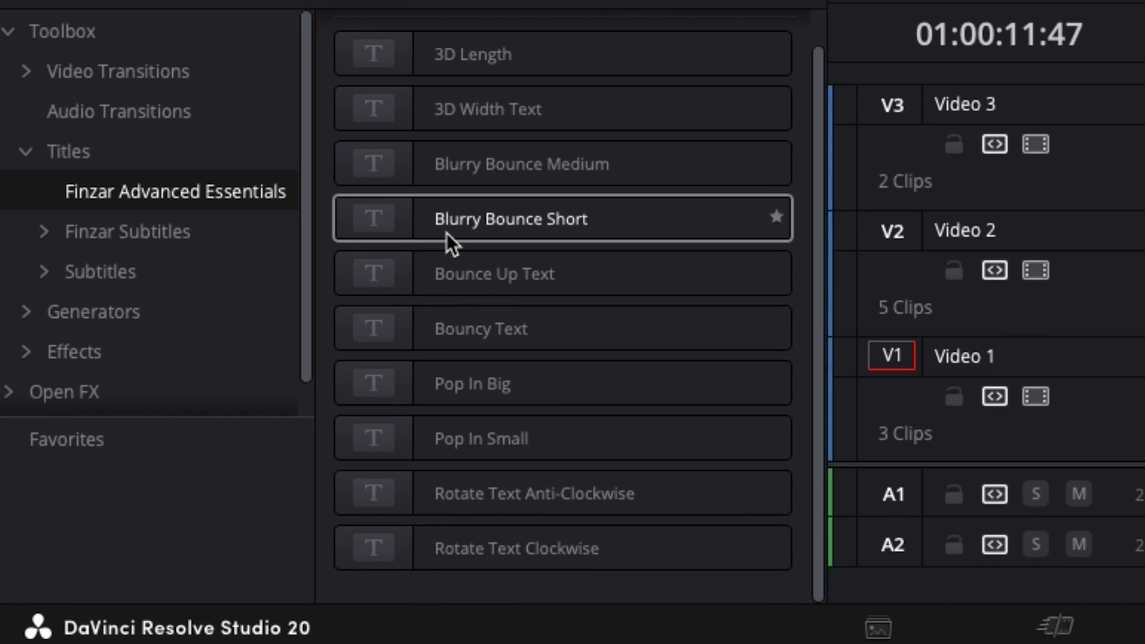
pyautogui.scroll(1, 446, 232)
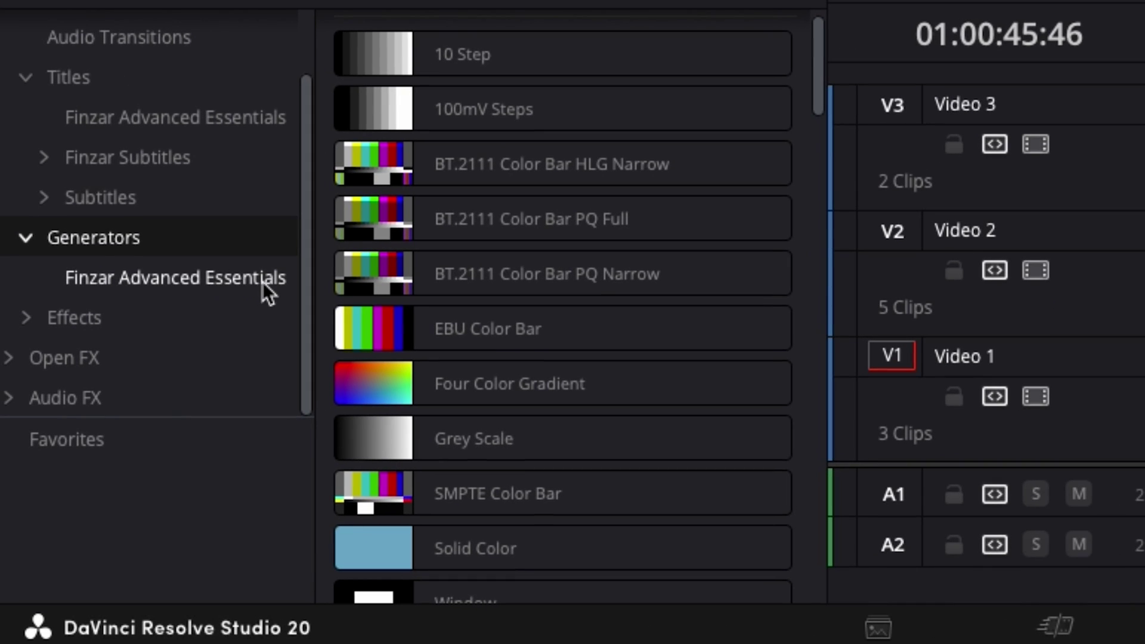
# Place the Finzar Arrow (Generator) on Video 3 above the knight image and bring up its controls.
pyautogui.click(262, 281)
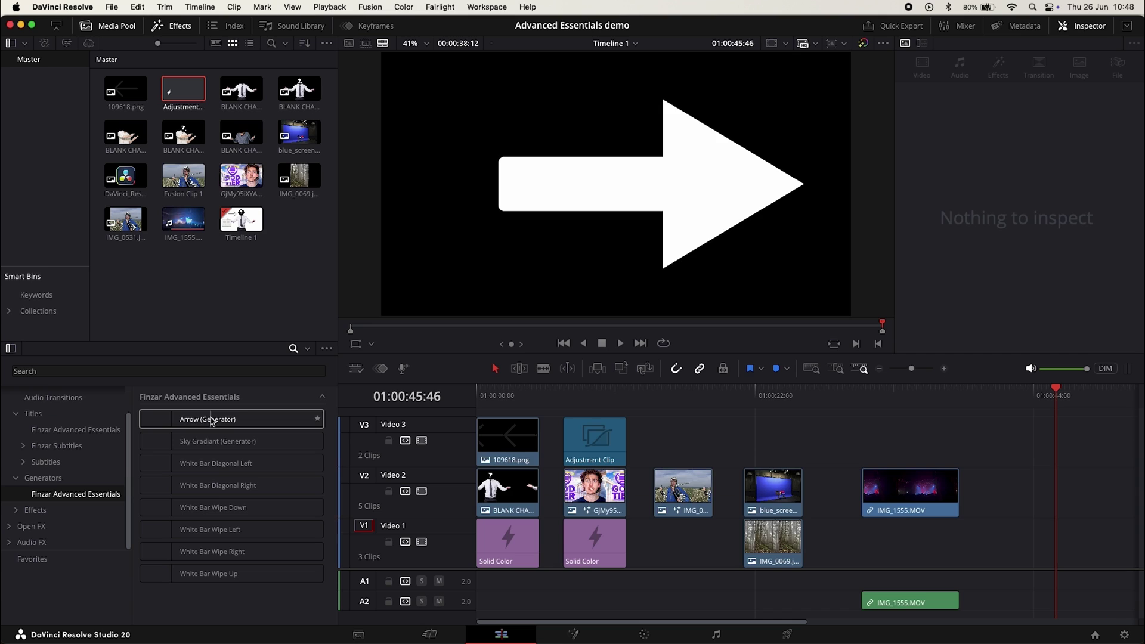
pyautogui.moveTo(531, 90); pyautogui.dragTo(656, 446)
pyautogui.moveTo(670, 395); pyautogui.dragTo(660, 394)
pyautogui.click(691, 439)
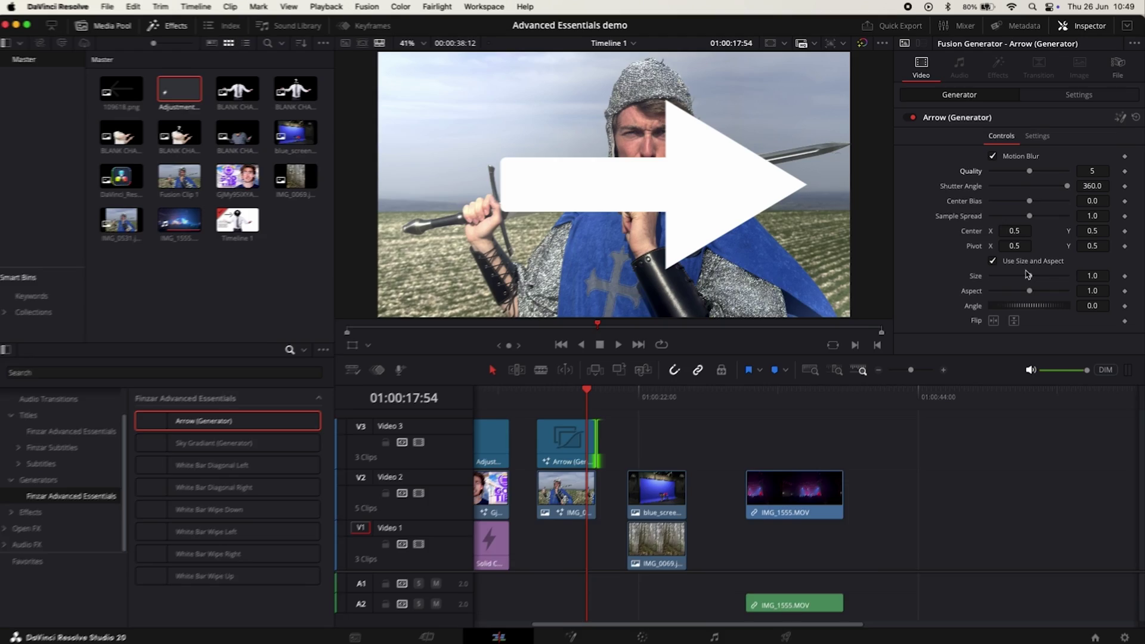
# Reduce the arrow generator's Size to 0.95 and adjust its Angle.
pyautogui.moveTo(1030, 275); pyautogui.dragTo(1028, 276)
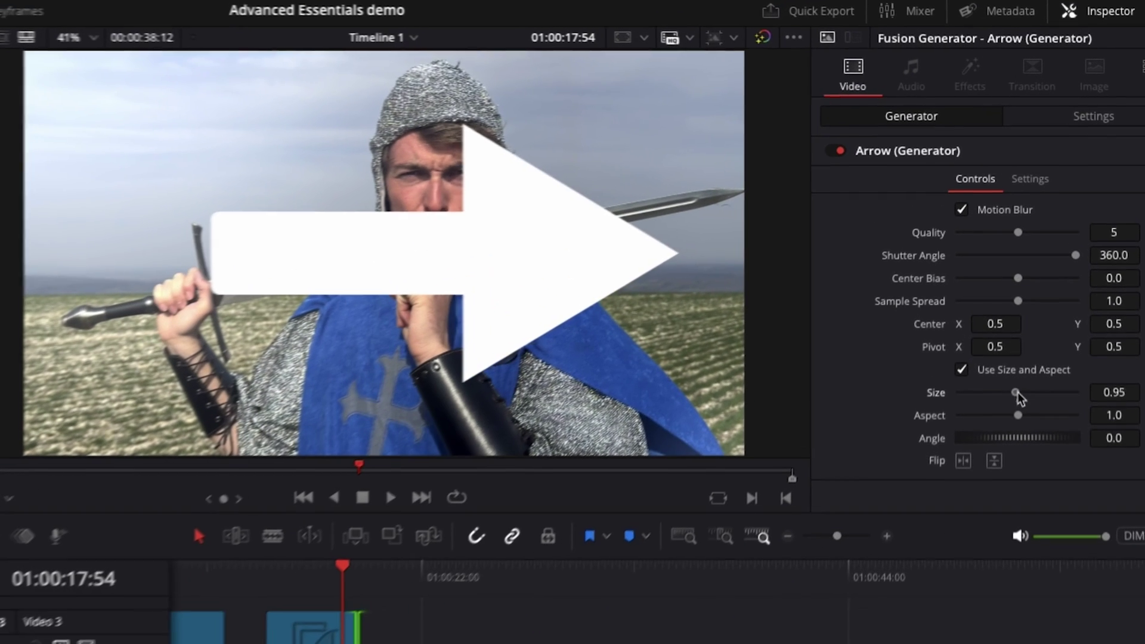
pyautogui.moveTo(1016, 394); pyautogui.dragTo(1023, 446)
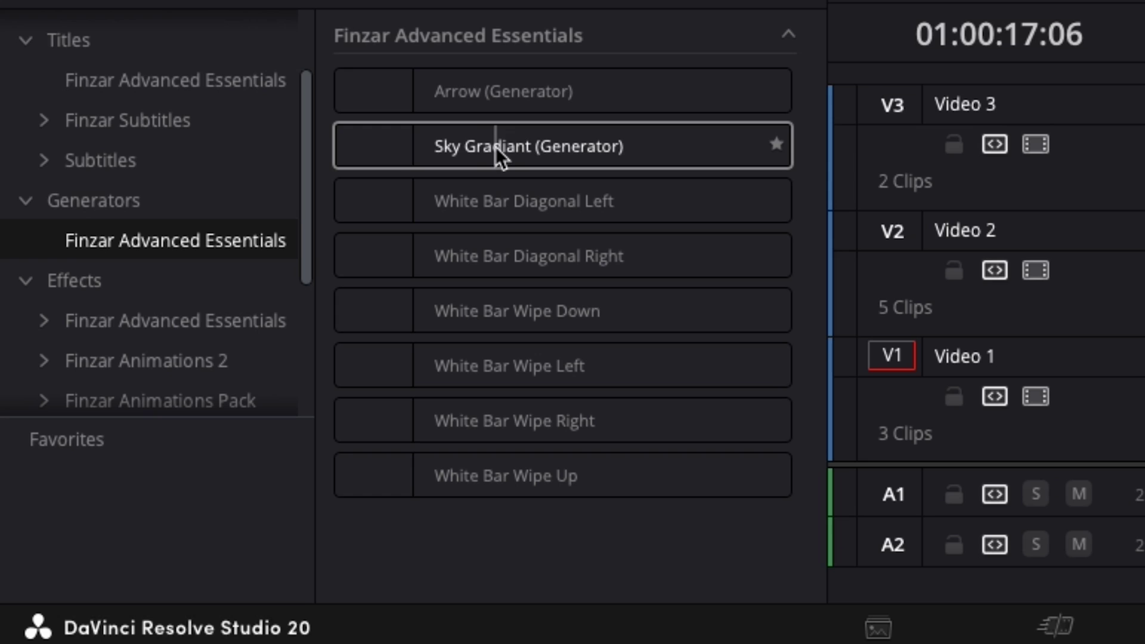
# Try the Sky Gradiant generator above the knight image, undo it, and place White Bar Diagonal Left there on Video 3.
pyautogui.moveTo(494, 230); pyautogui.dragTo(549, 437)
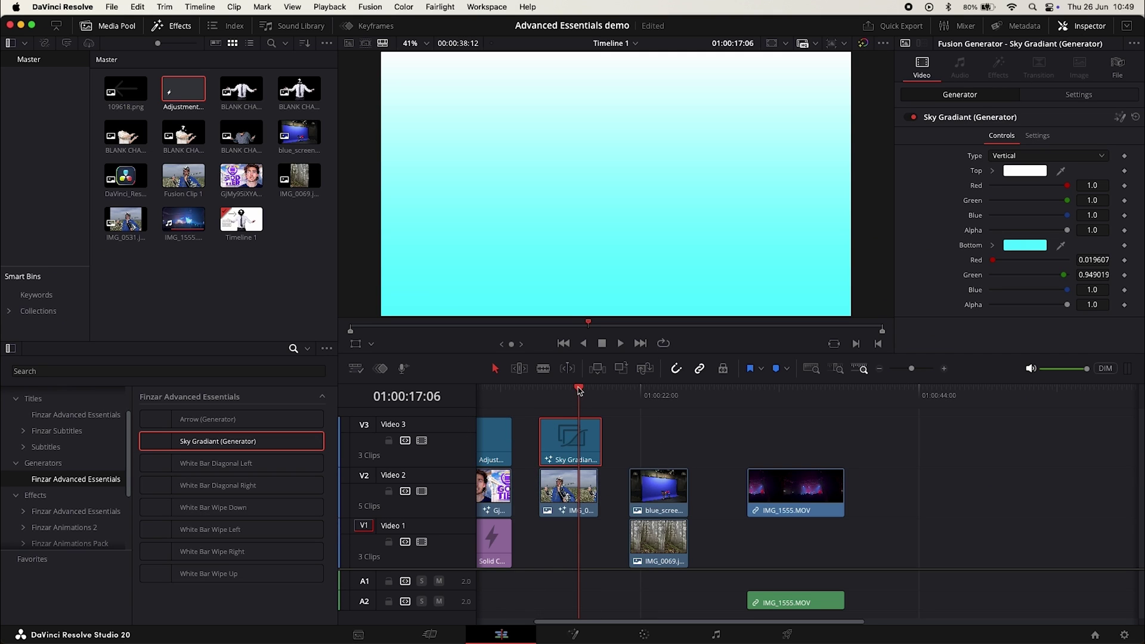
pyautogui.press('super+z')
pyautogui.moveTo(206, 463); pyautogui.dragTo(543, 451)
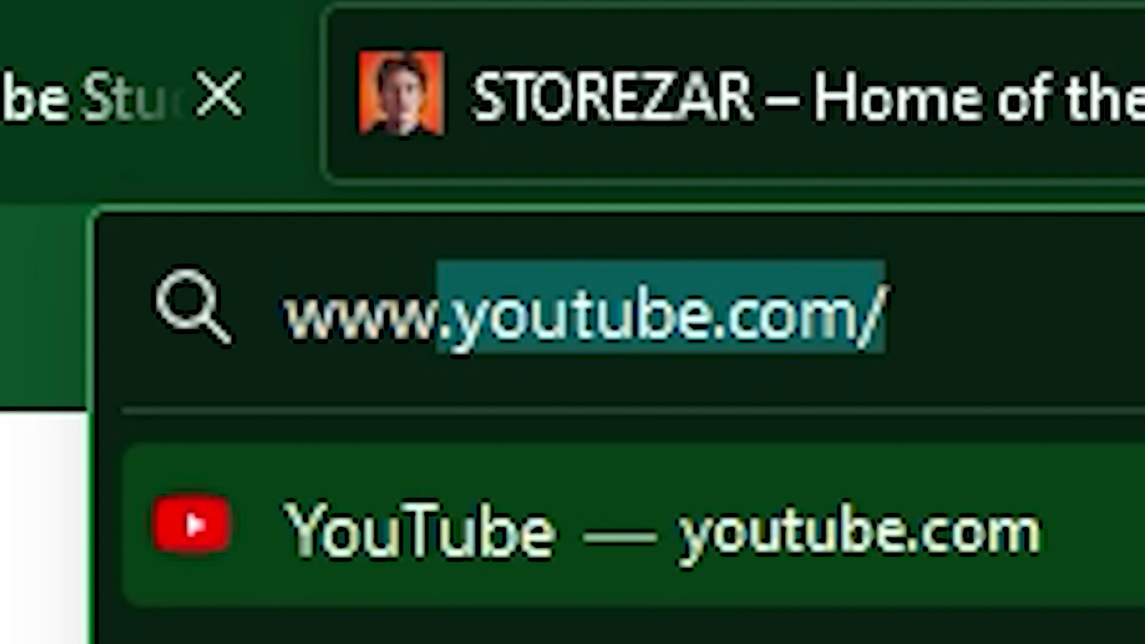
# Switch to the web browser, open storezar.com and look through its home page.
pyautogui.write('storezar.com')
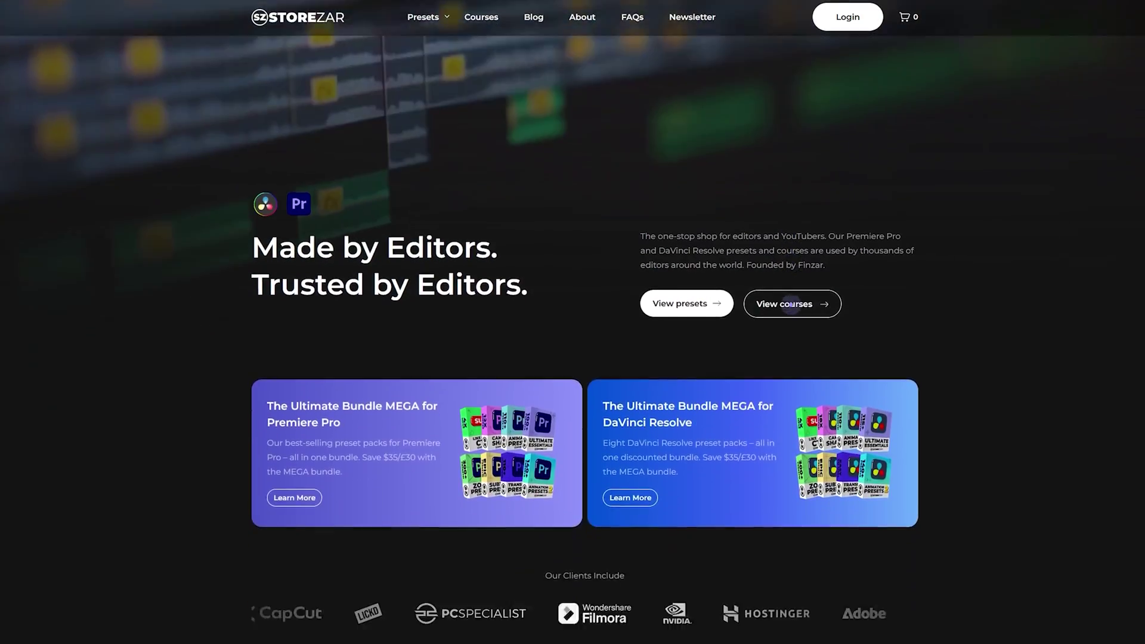
pyautogui.scroll(-5, 791, 304)
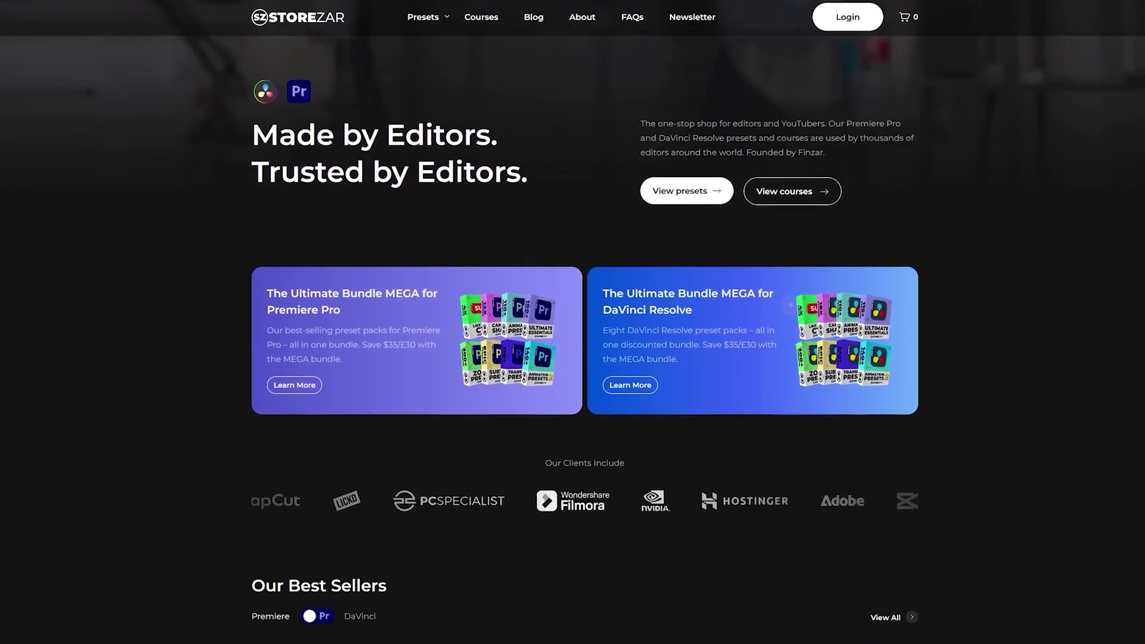
pyautogui.write('Si')
pyautogui.write('gn me up!!!')
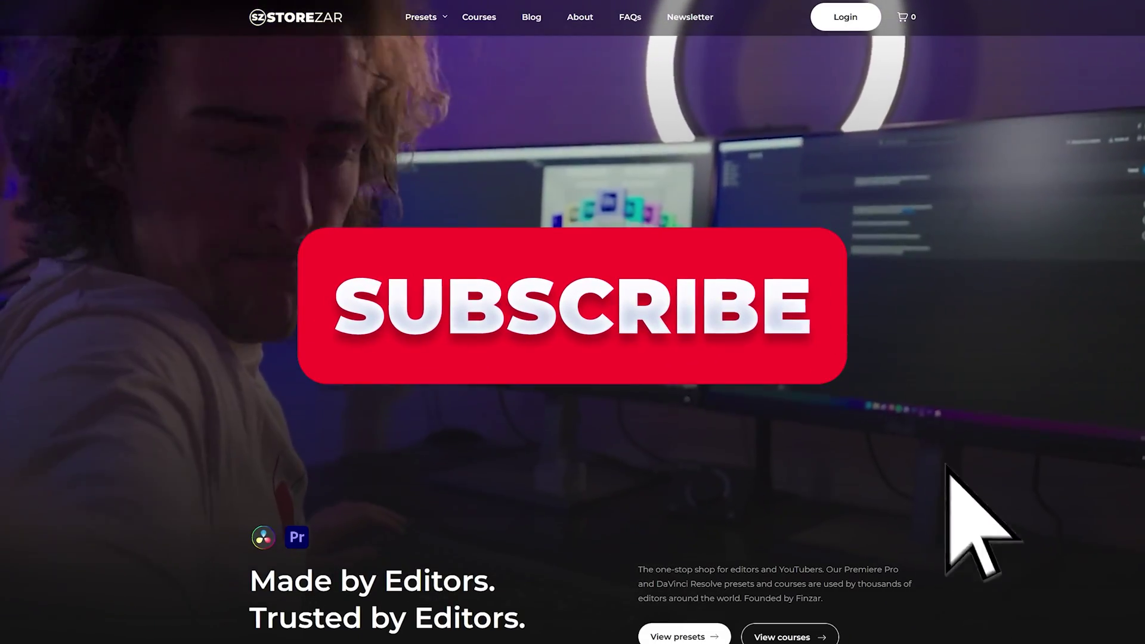